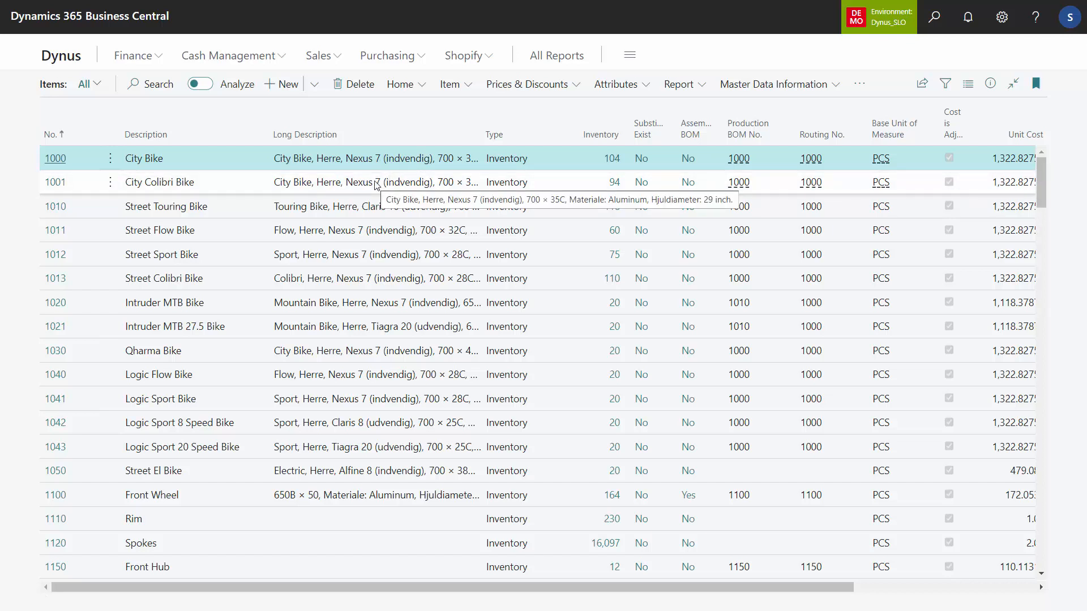
Open the Information Matrix from the item list and bring up the line import for adding items to it.
click(835, 87)
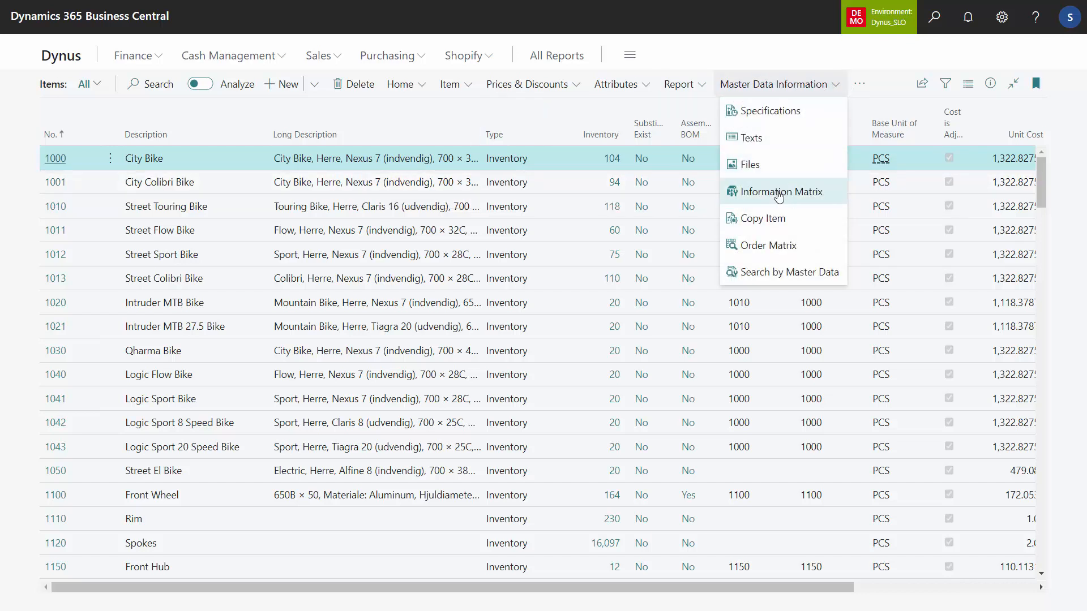
click(778, 192)
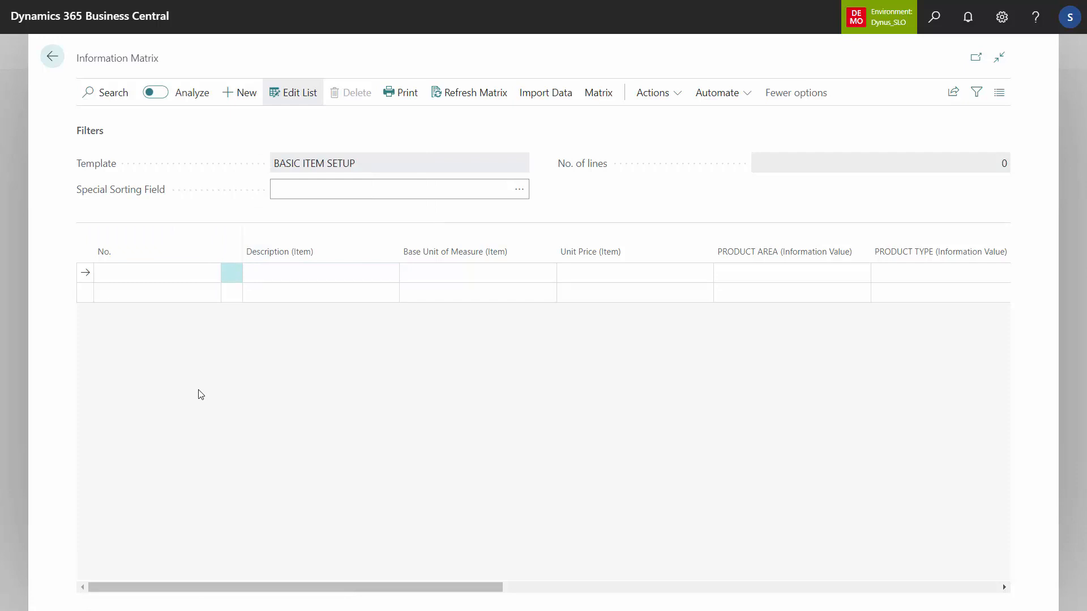
click(547, 99)
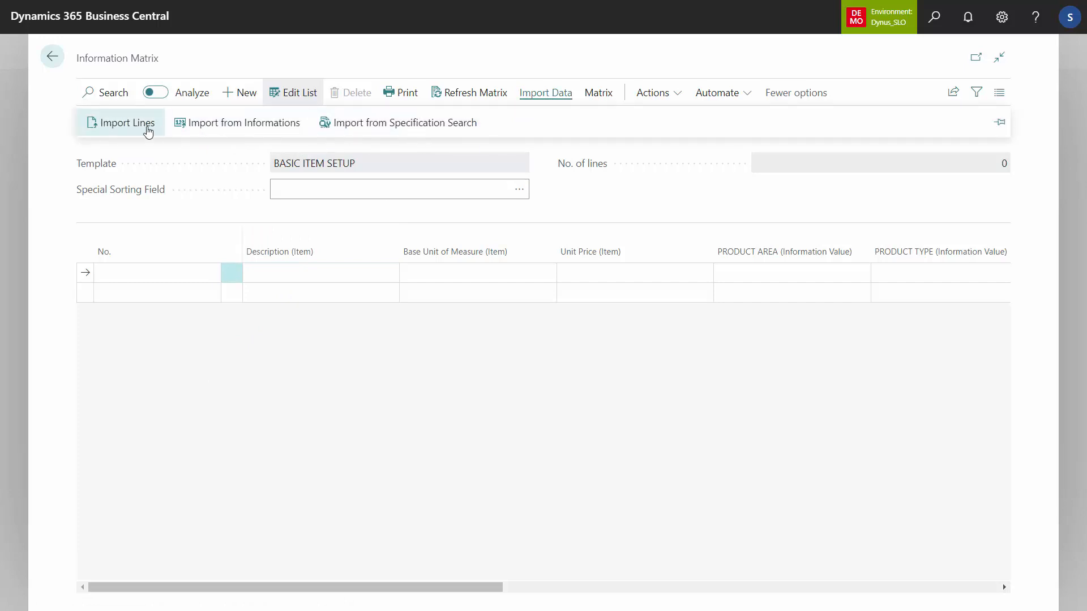
click(125, 131)
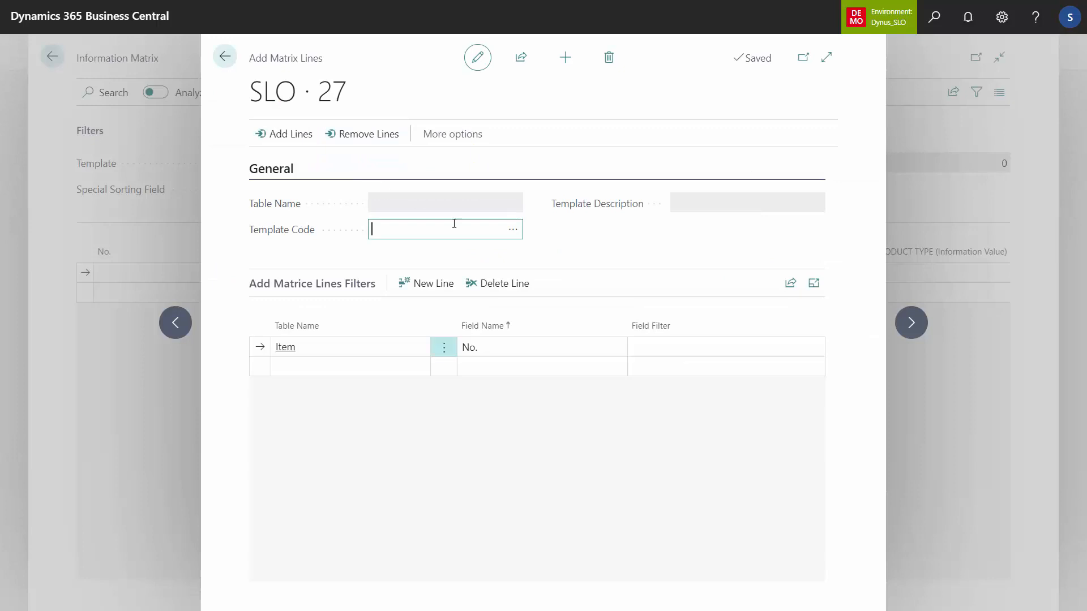
Define an Item line filter on the Description field with the value *Tube*|*Wheel*|*Tire*.
click(488, 348)
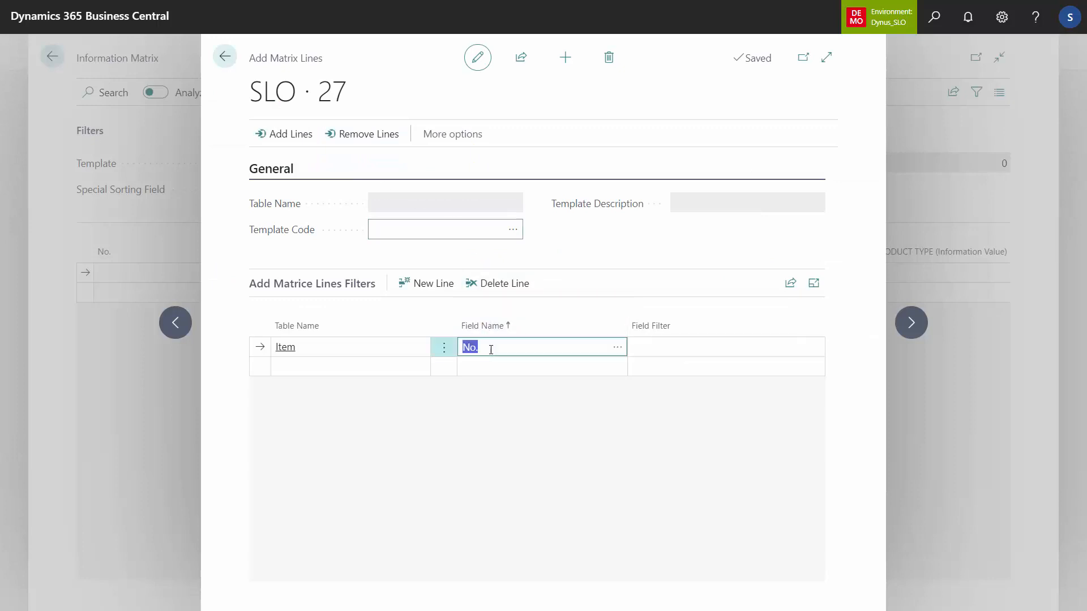
click(617, 350)
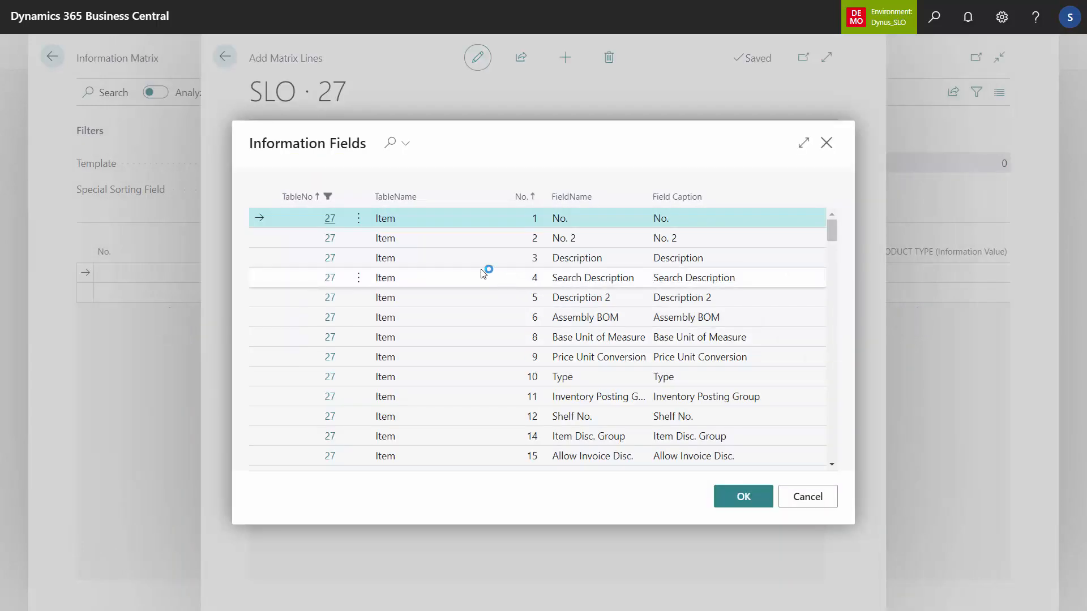
click(607, 264)
click(743, 496)
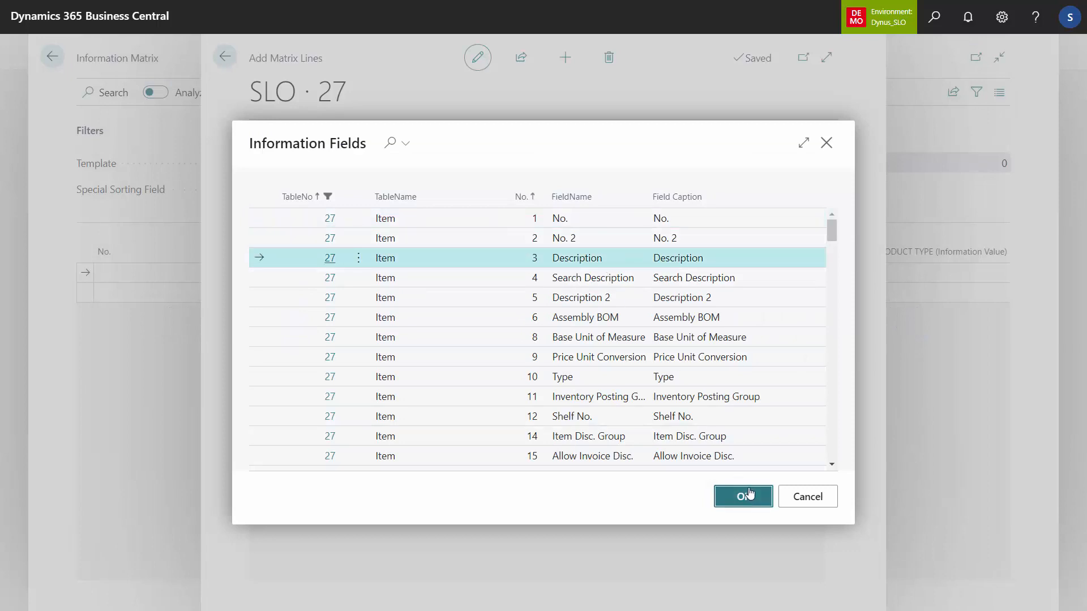
click(673, 349)
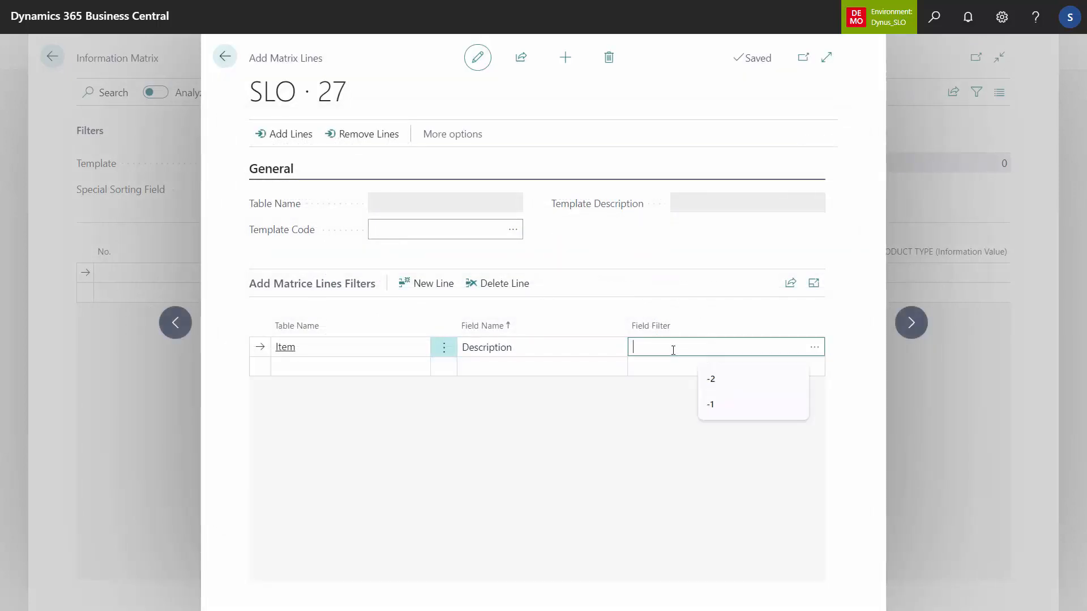
text(*Tube*|*Wheel*|*Tire*)
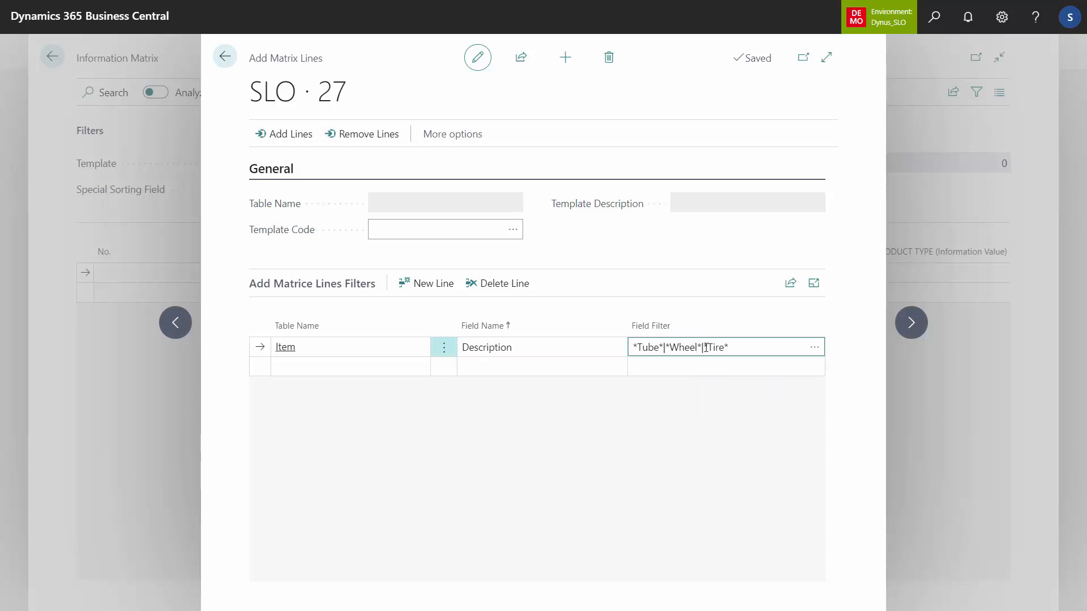
click(701, 365)
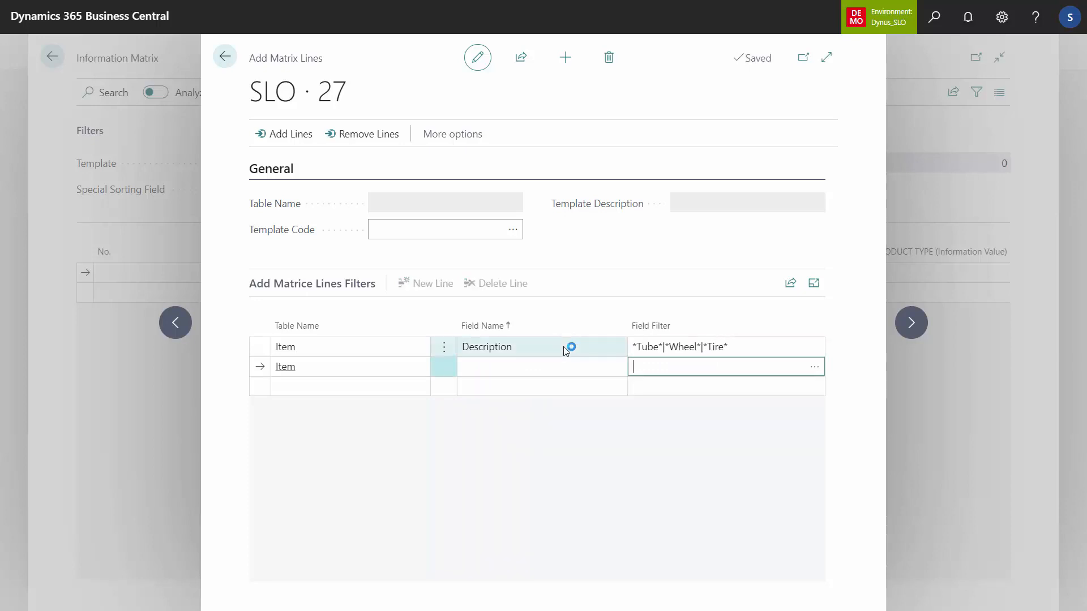
Add the filtered item lines to the matrix and return to the Information Matrix.
click(289, 136)
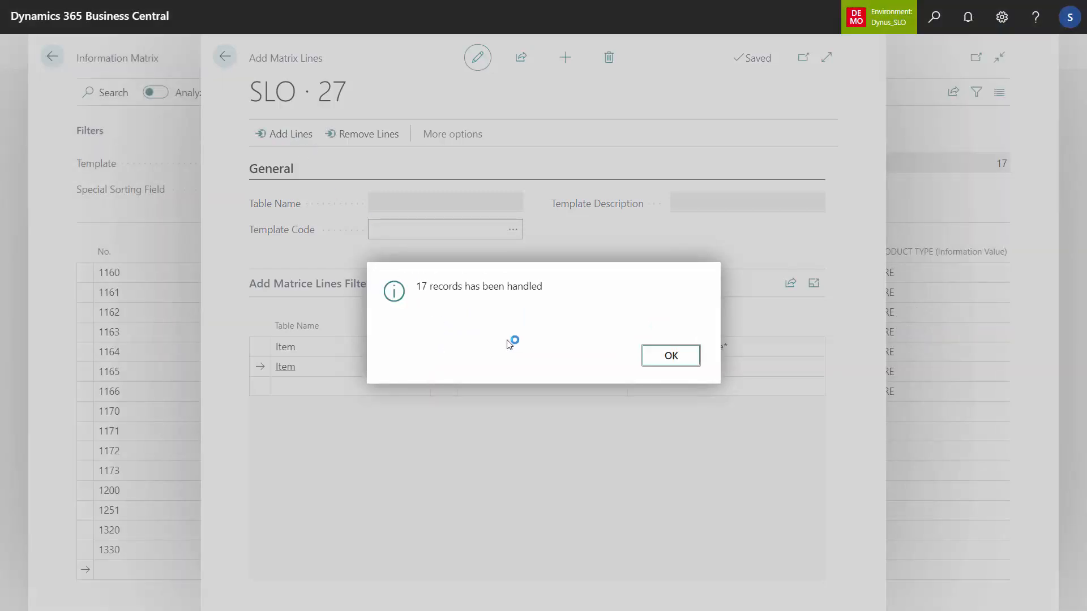
click(670, 357)
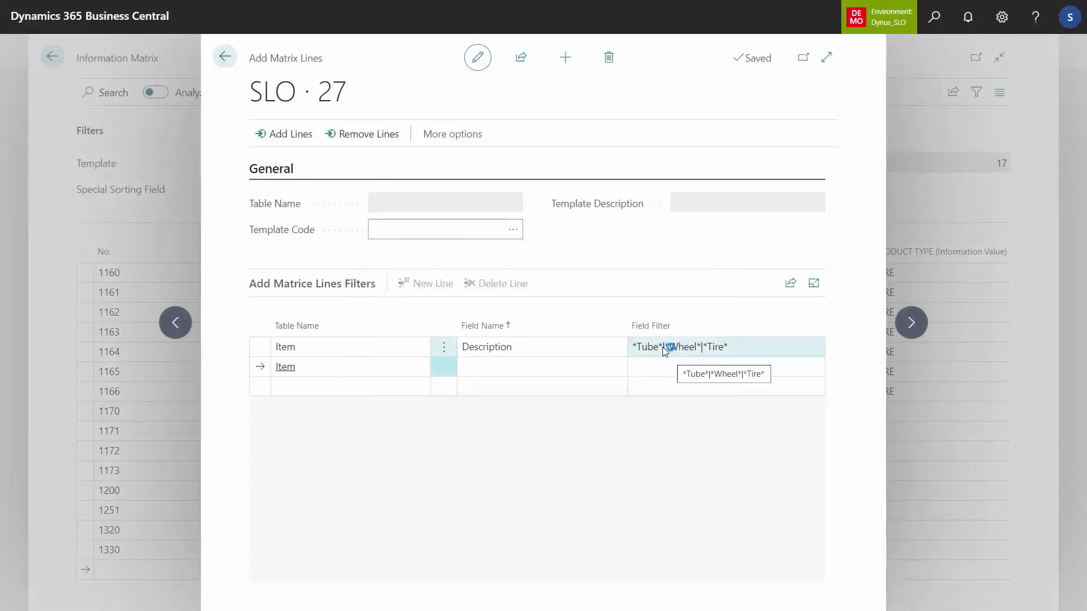
click(227, 60)
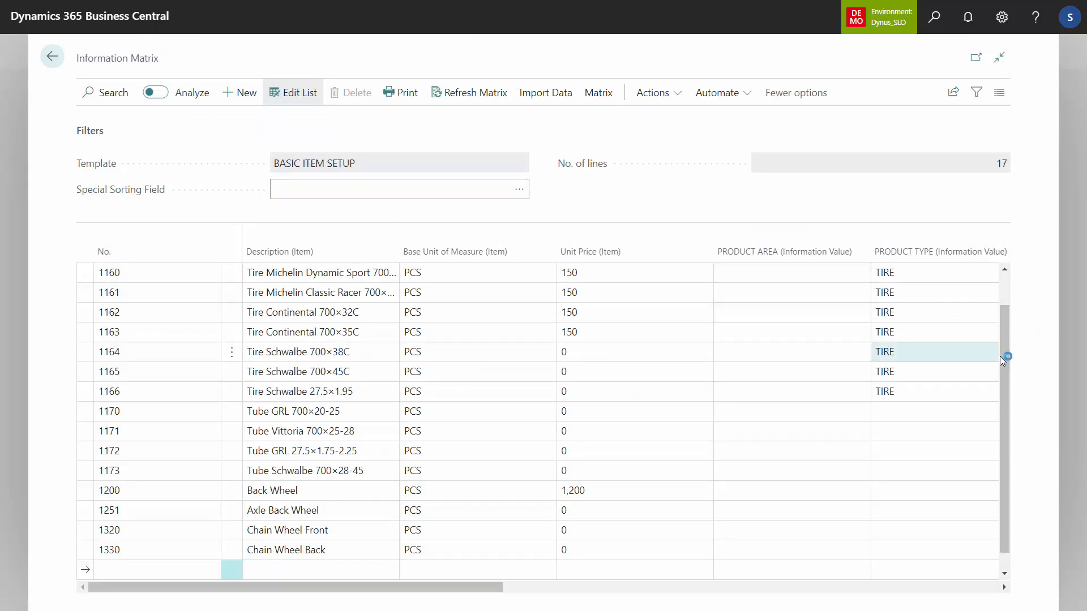
drag(999, 356, 996, 469)
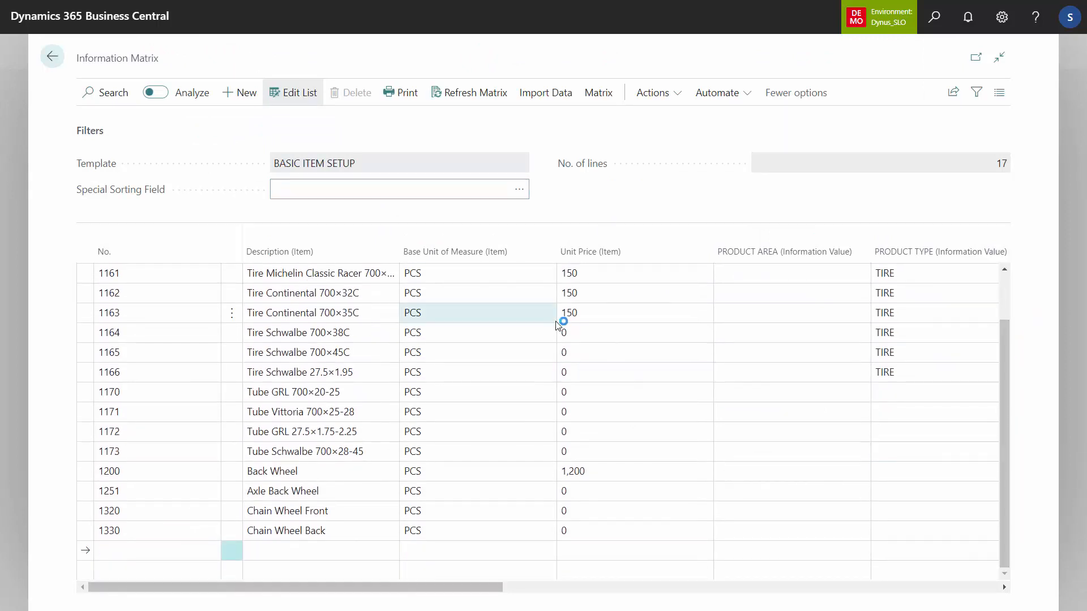
Import further item lines from specification information with Information Code GENDER and Information Value MALE.
click(552, 93)
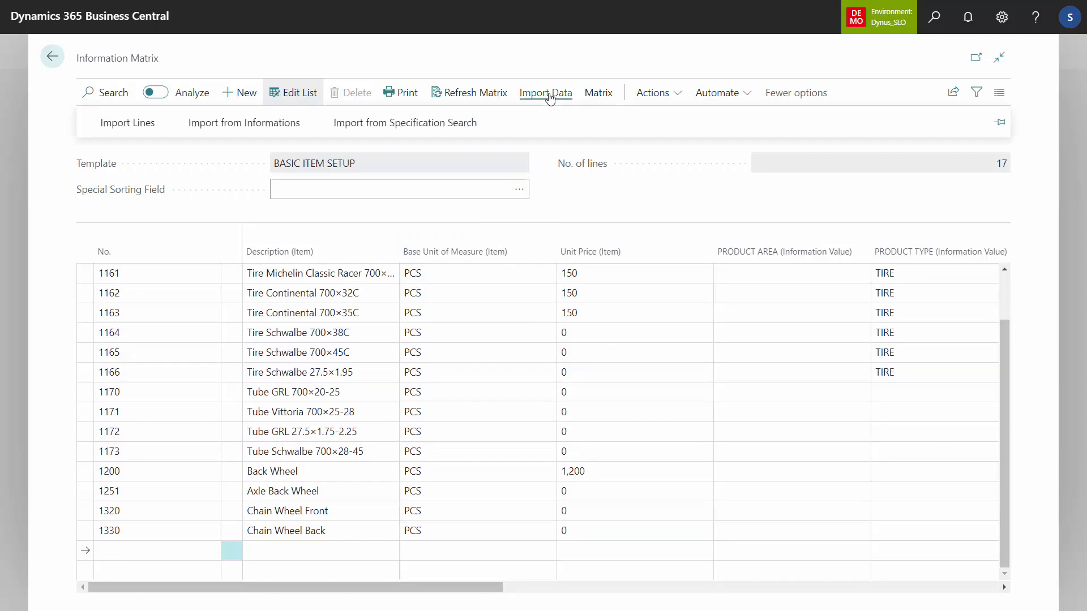
click(236, 128)
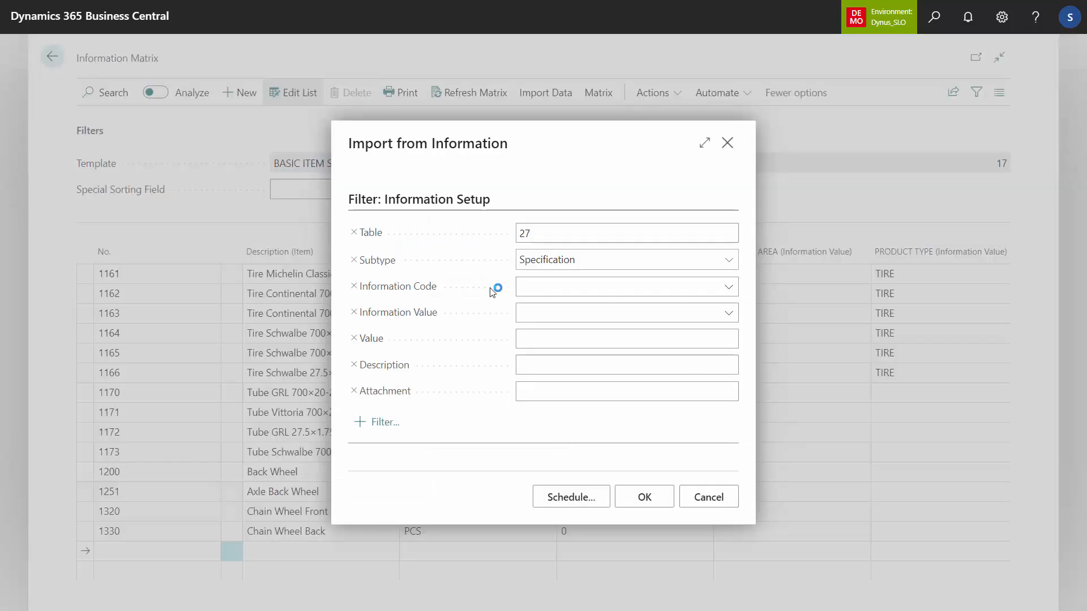
click(548, 285)
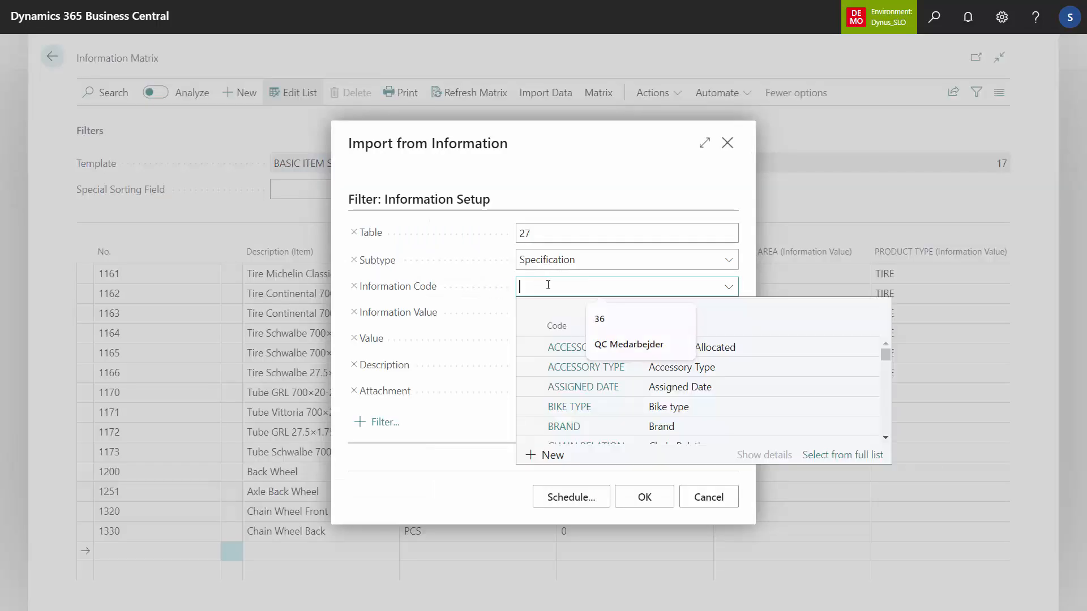
scroll(885, 419, down, 5)
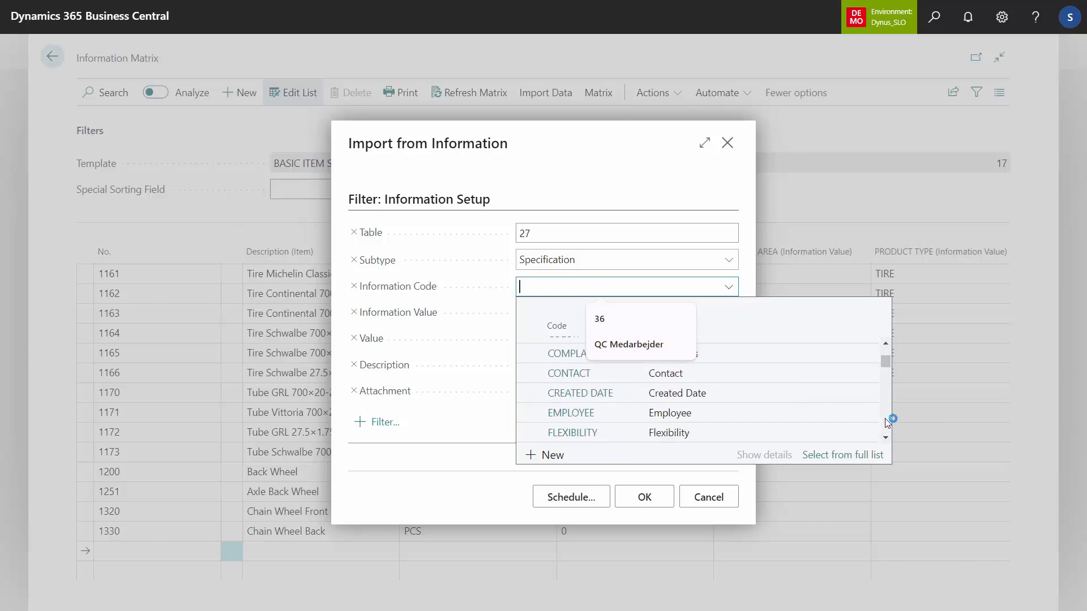
scroll(885, 419, down, 1)
click(638, 356)
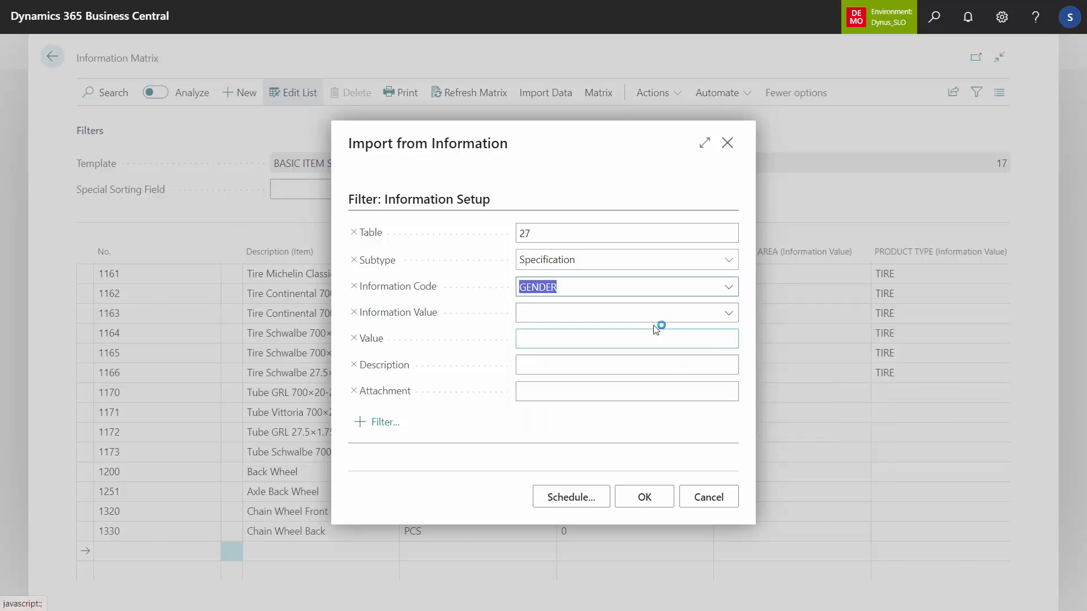
click(728, 312)
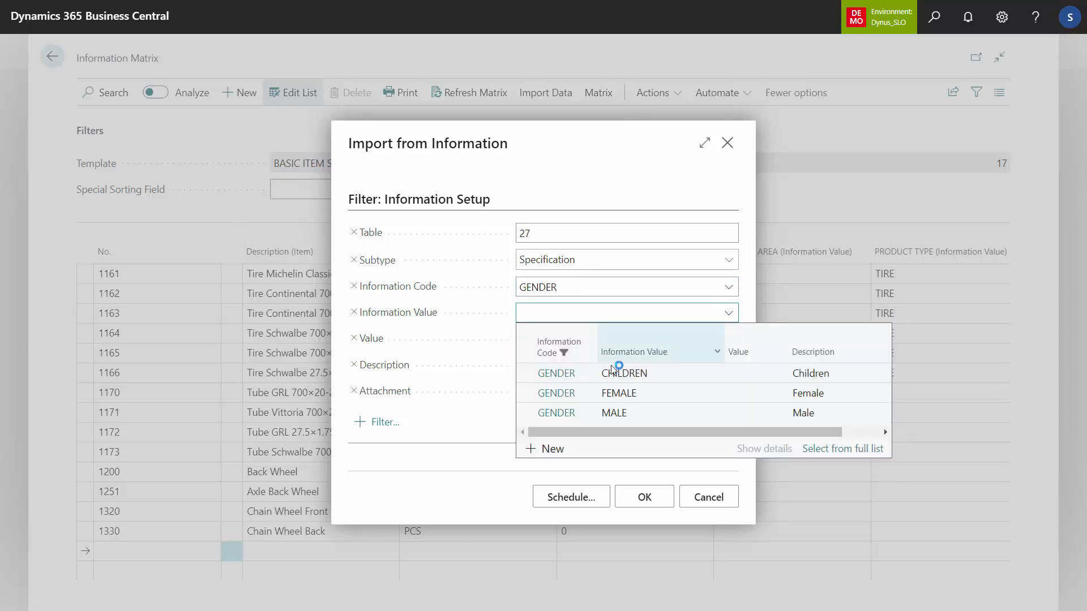
click(616, 413)
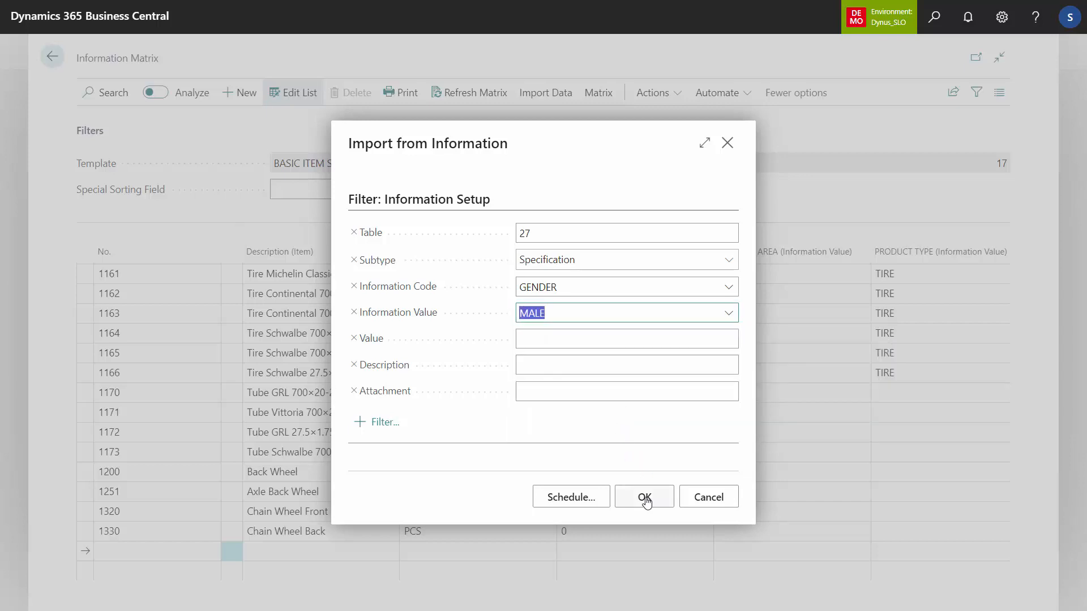
click(645, 498)
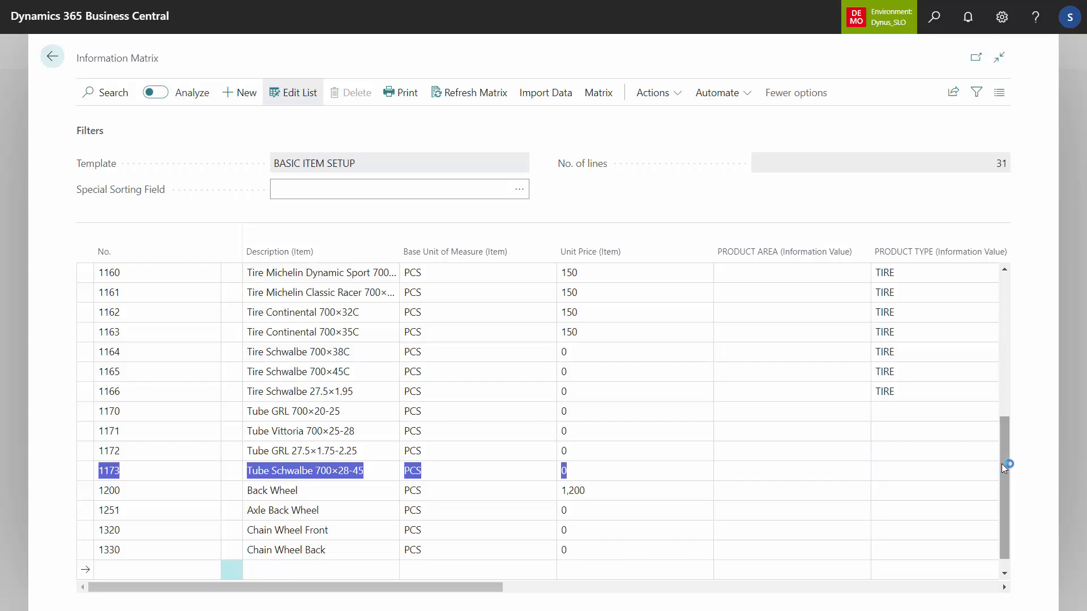
drag(1001, 463, 998, 310)
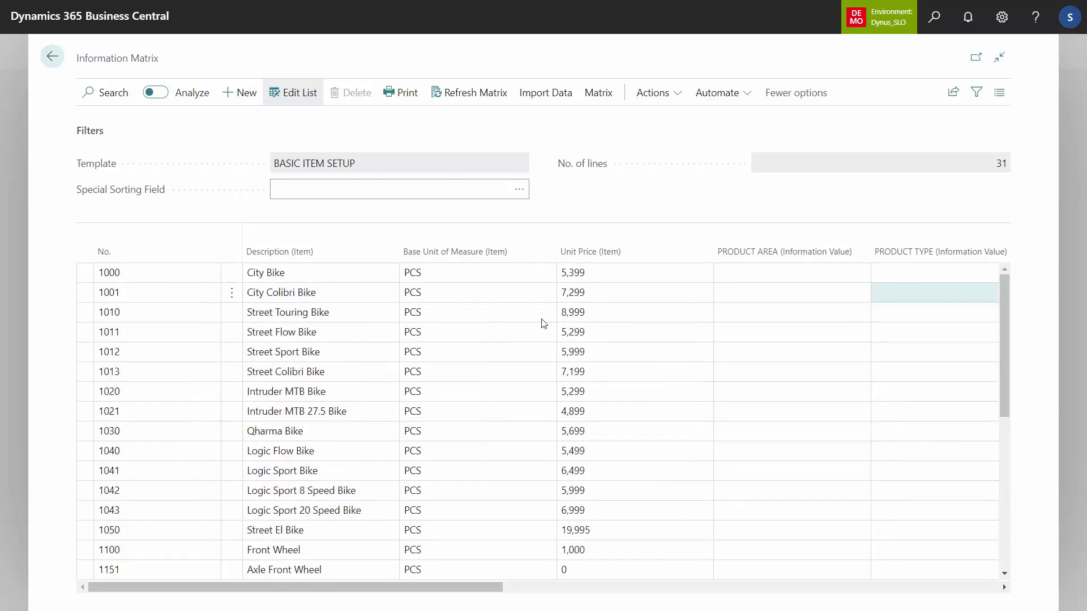
click(315, 274)
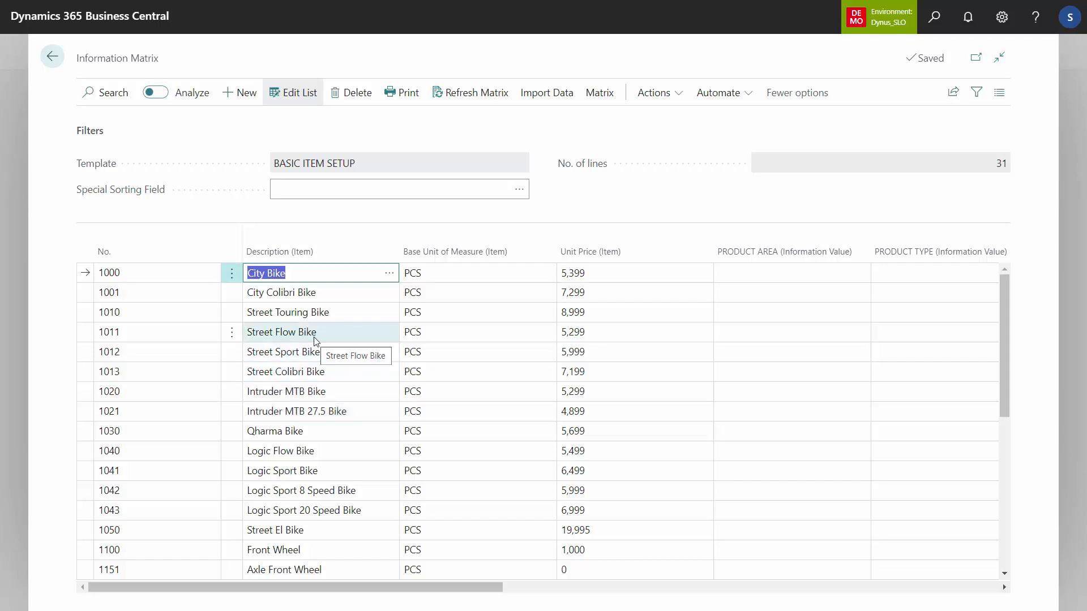
mouse_move(297, 258)
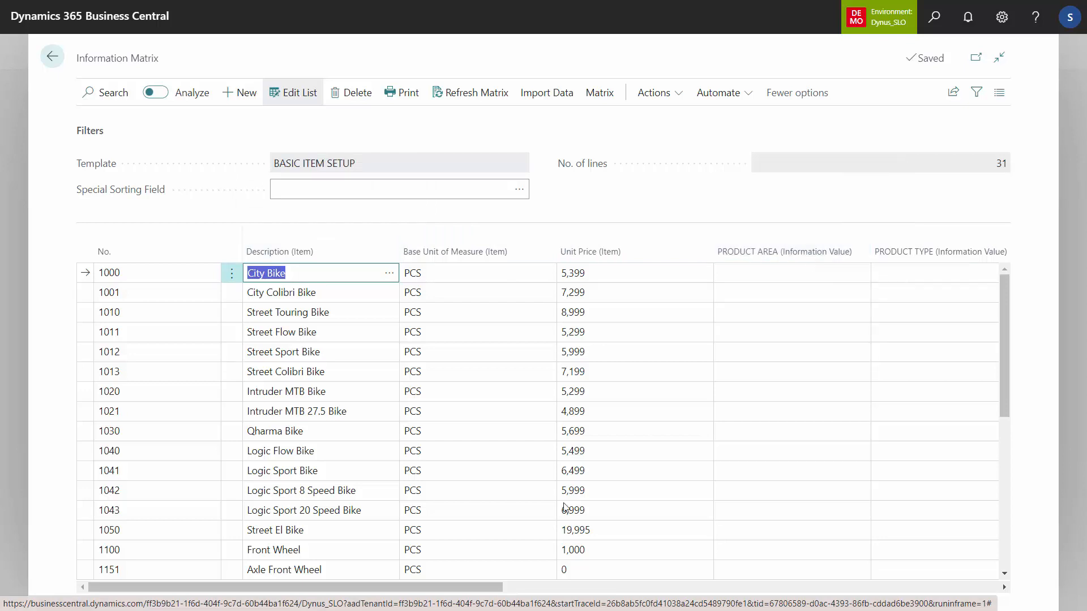
drag(491, 587, 415, 516)
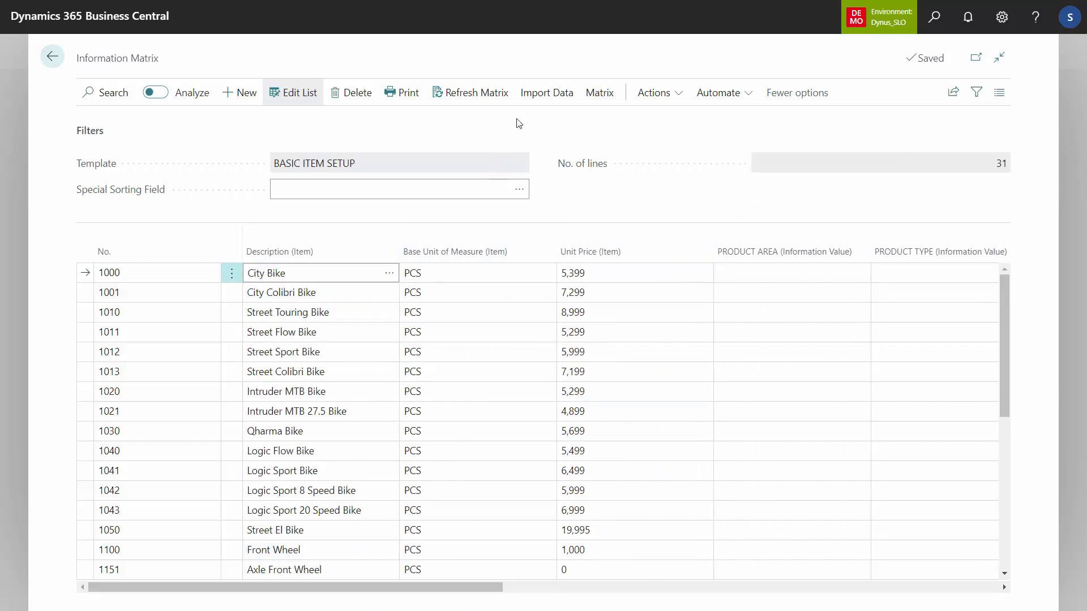
Switch the Information Matrix to the ITEM PLANNING DATA template.
click(599, 92)
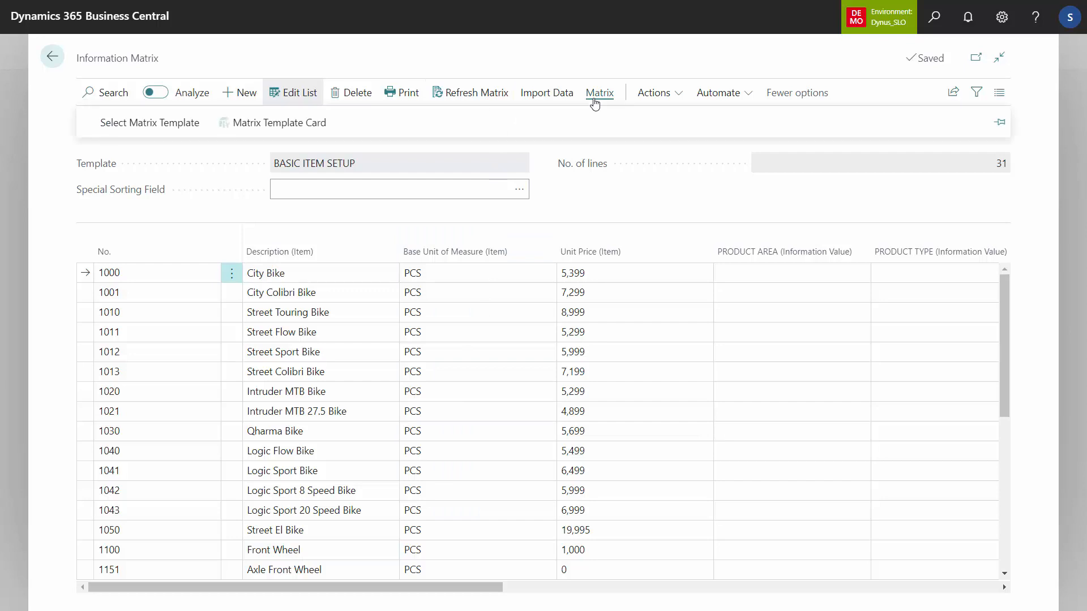
click(167, 129)
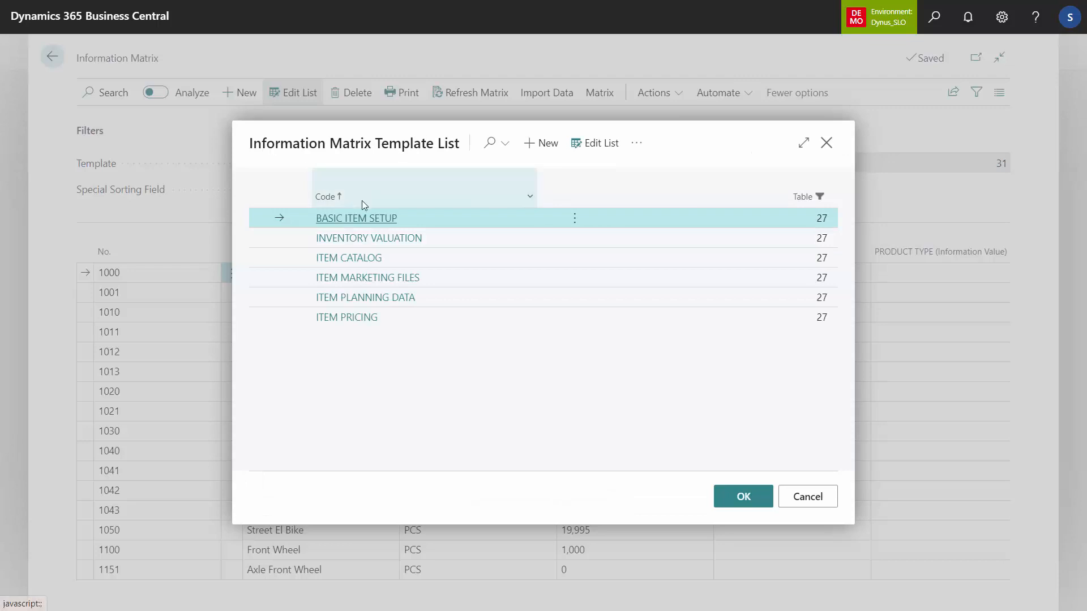
click(455, 299)
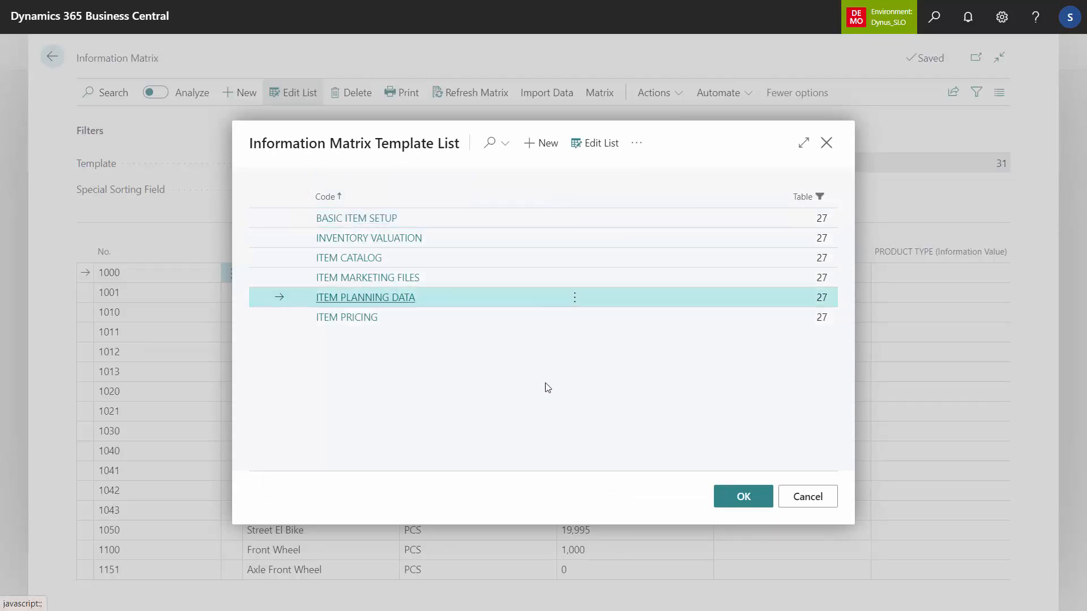
click(746, 502)
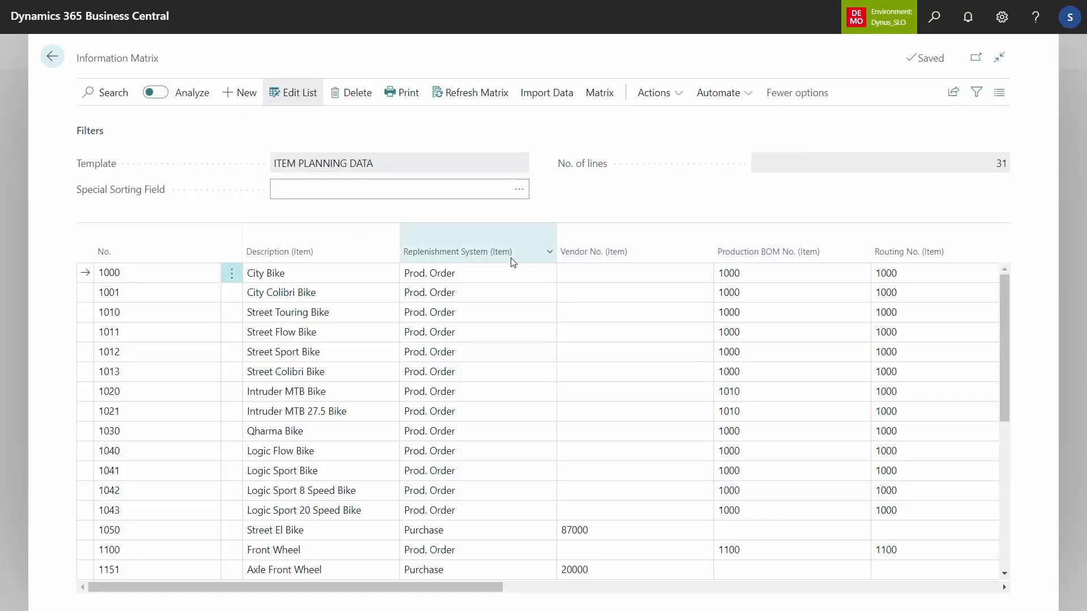
mouse_move(513, 262)
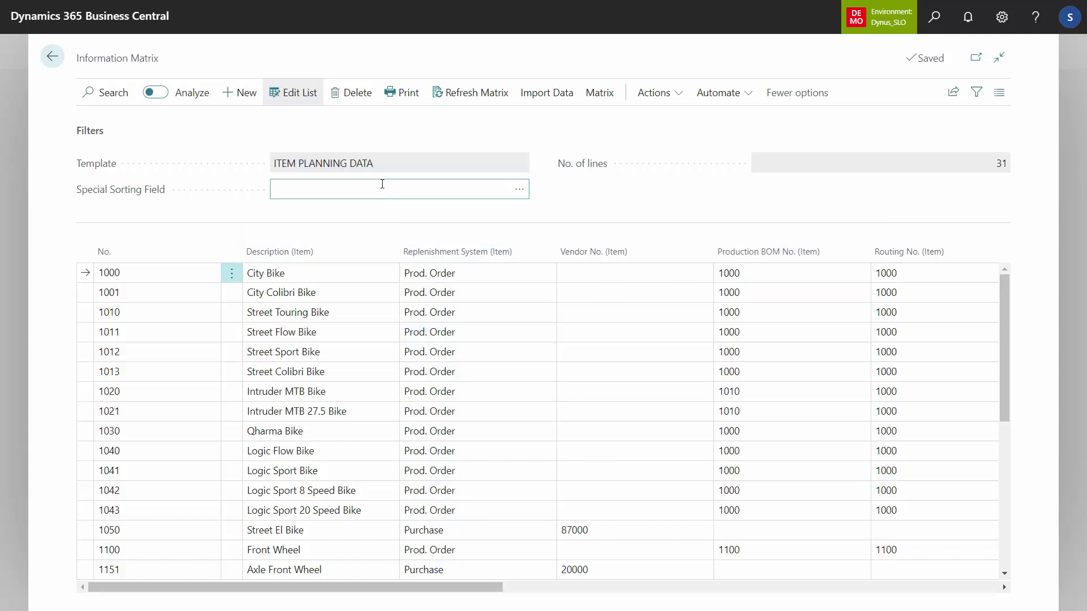
Open the ITEM PLANNING DATA template card, examine which table field each matrix column uses, and close it.
click(597, 95)
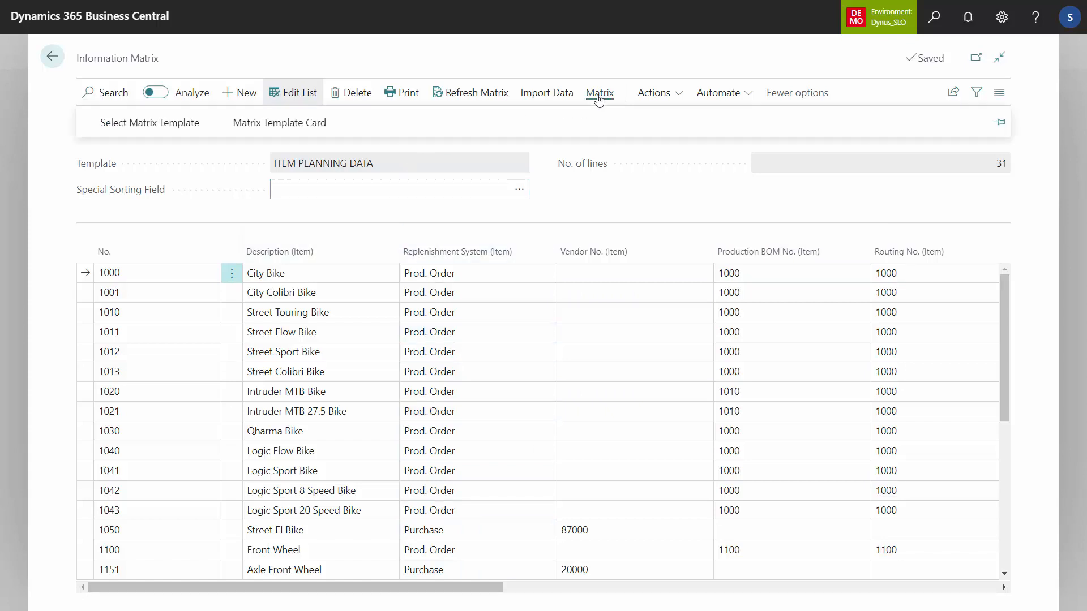
click(272, 126)
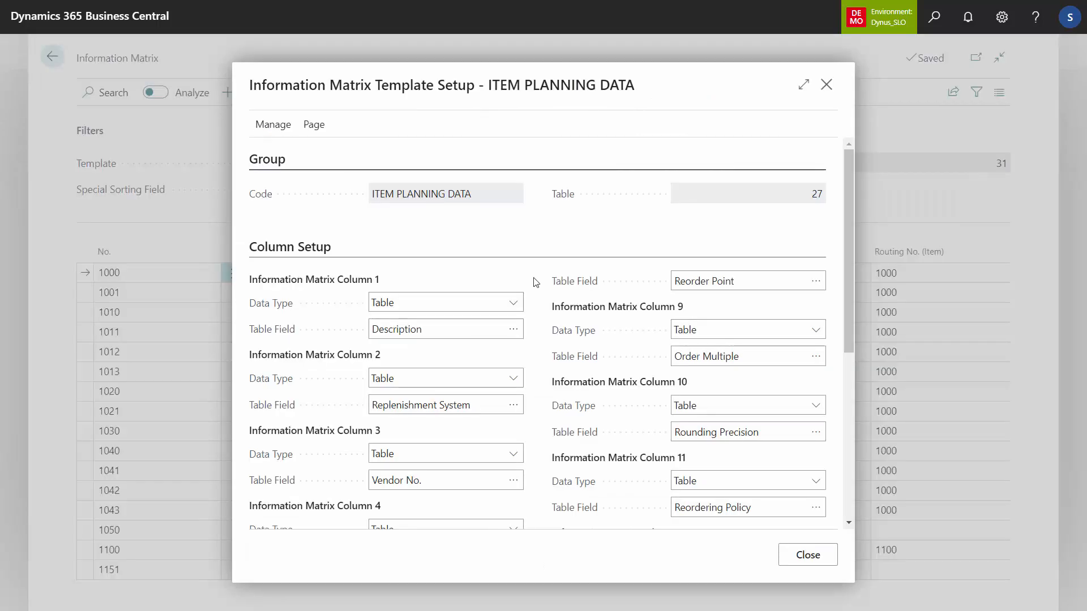
drag(847, 196, 841, 404)
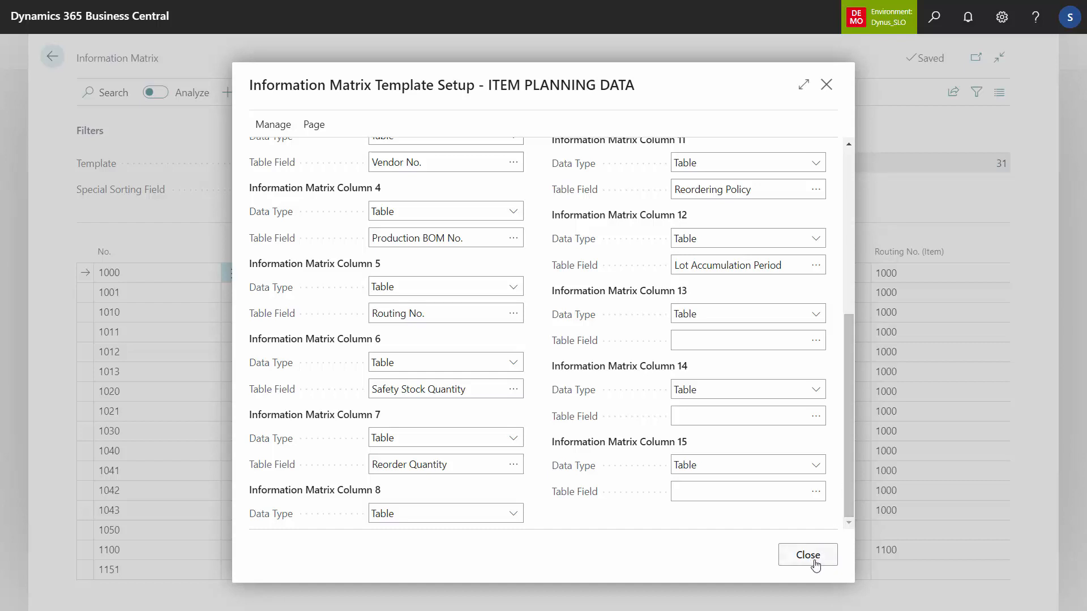
key(Escape)
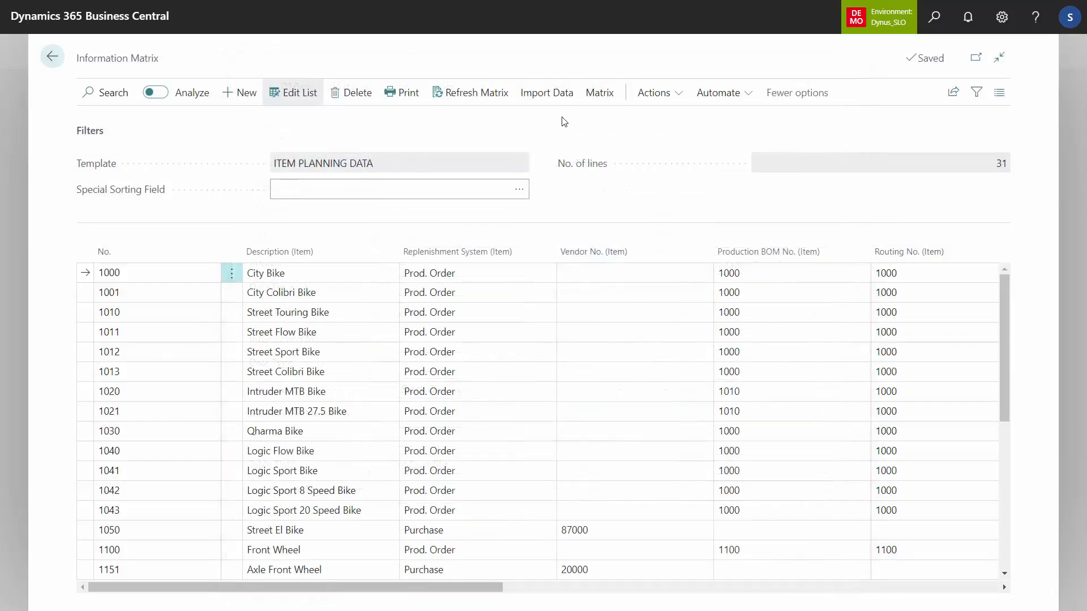
Switch the Information Matrix to the BASIC ITEM SETUP template.
click(599, 93)
click(157, 131)
click(433, 225)
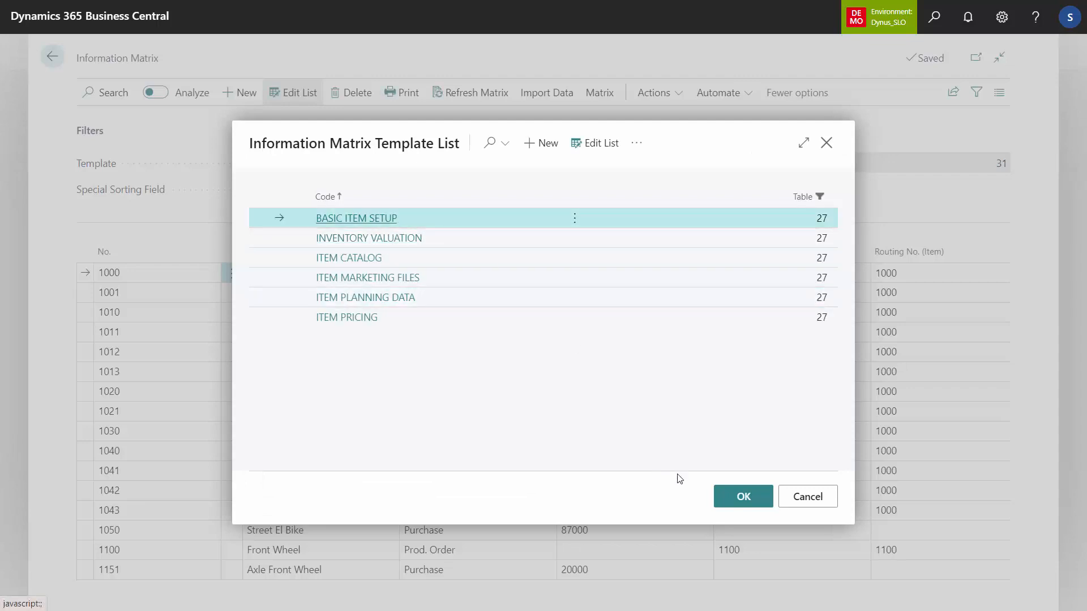
click(736, 496)
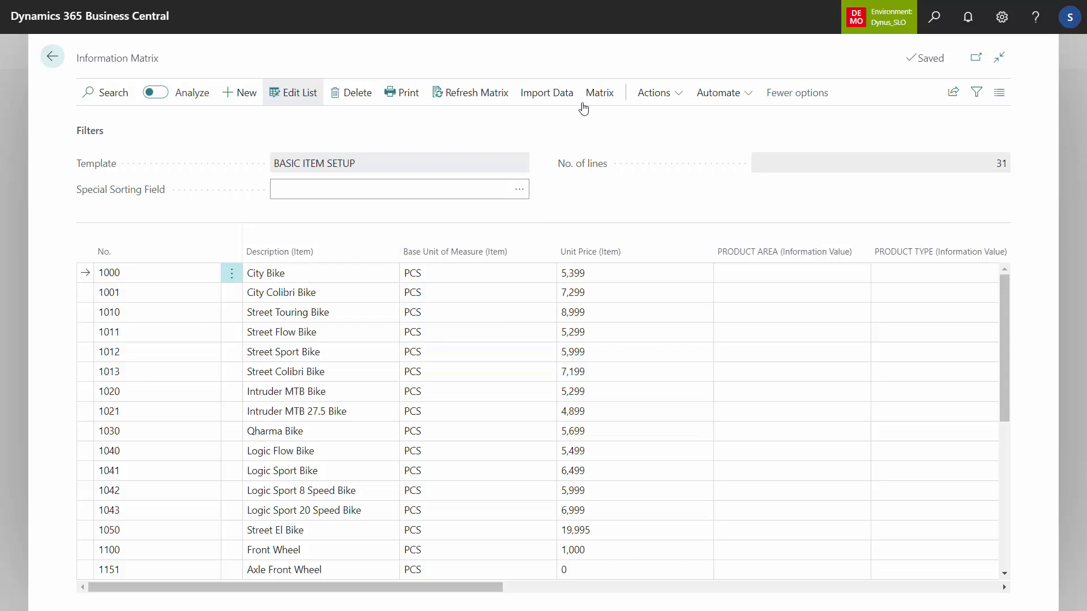
Open the BASIC ITEM SETUP template card, examine the data type and table field of its matrix columns, and close it.
click(598, 93)
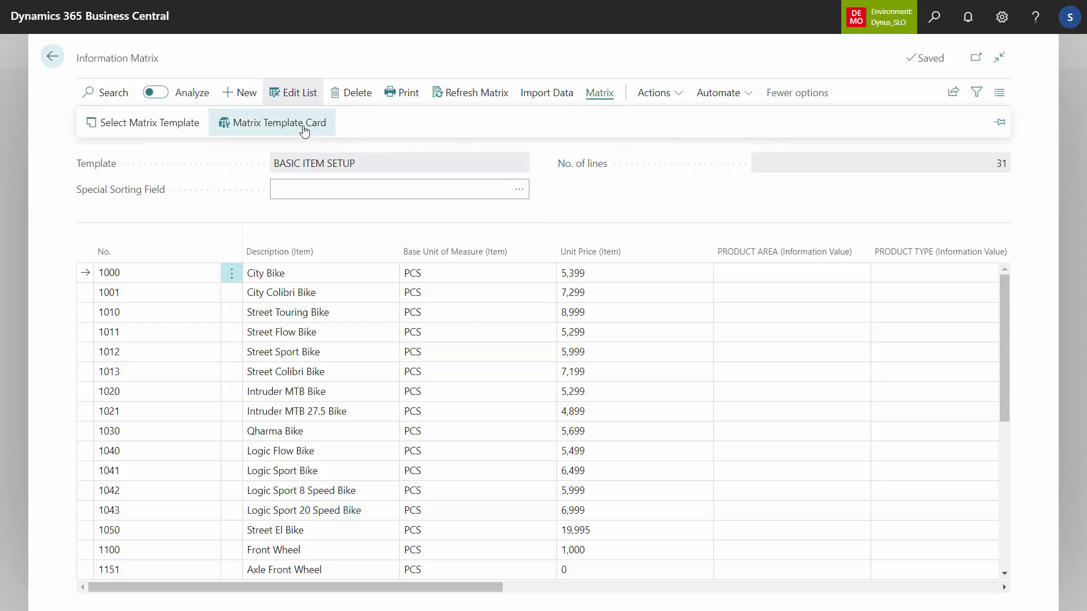
click(330, 136)
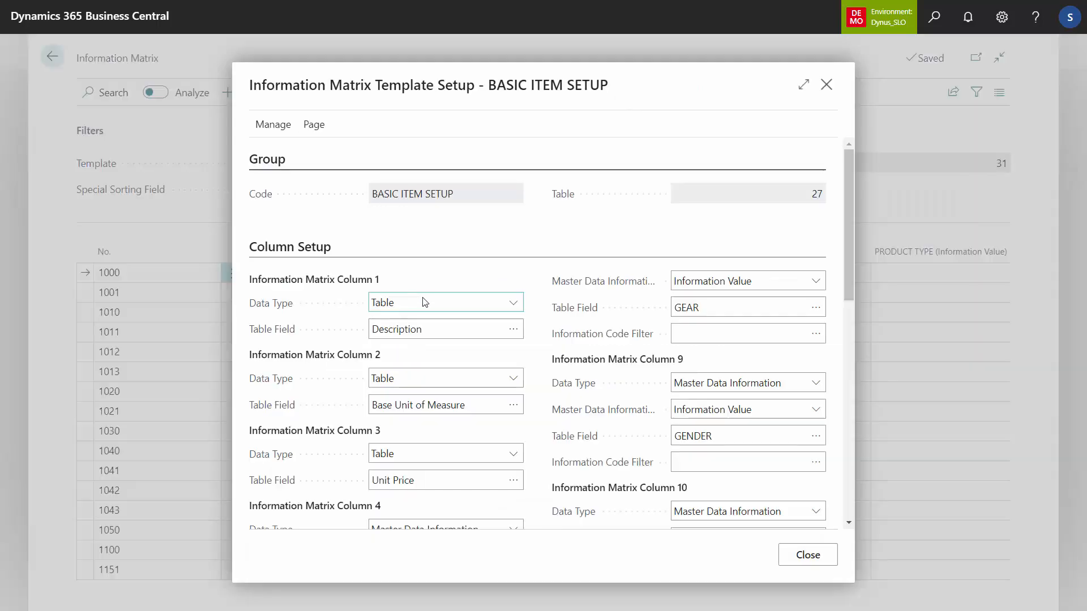
click(410, 405)
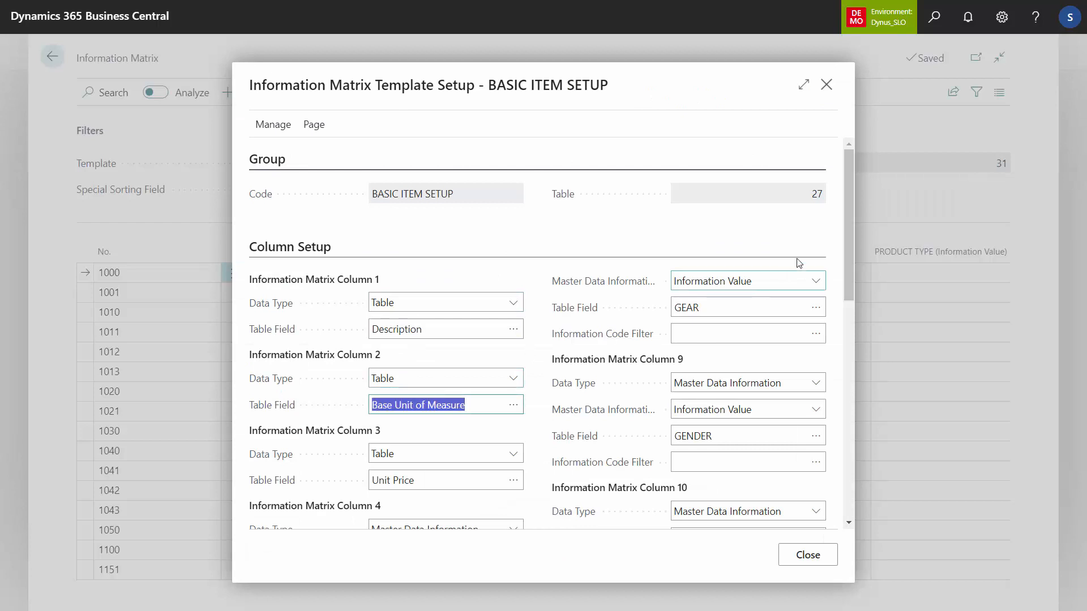
drag(849, 237, 852, 336)
click(436, 273)
click(434, 273)
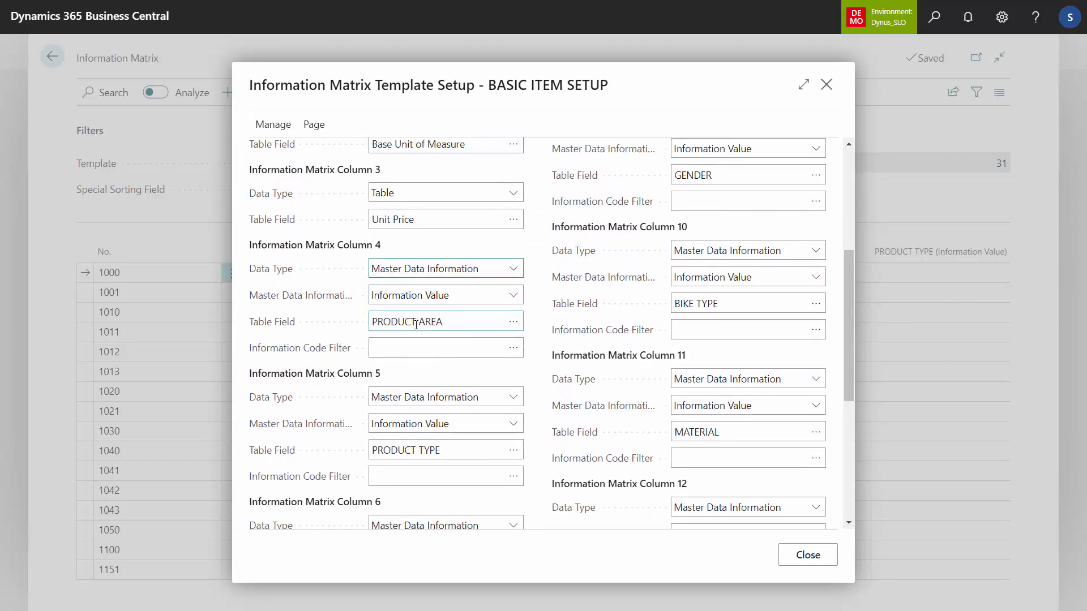
click(452, 454)
click(813, 556)
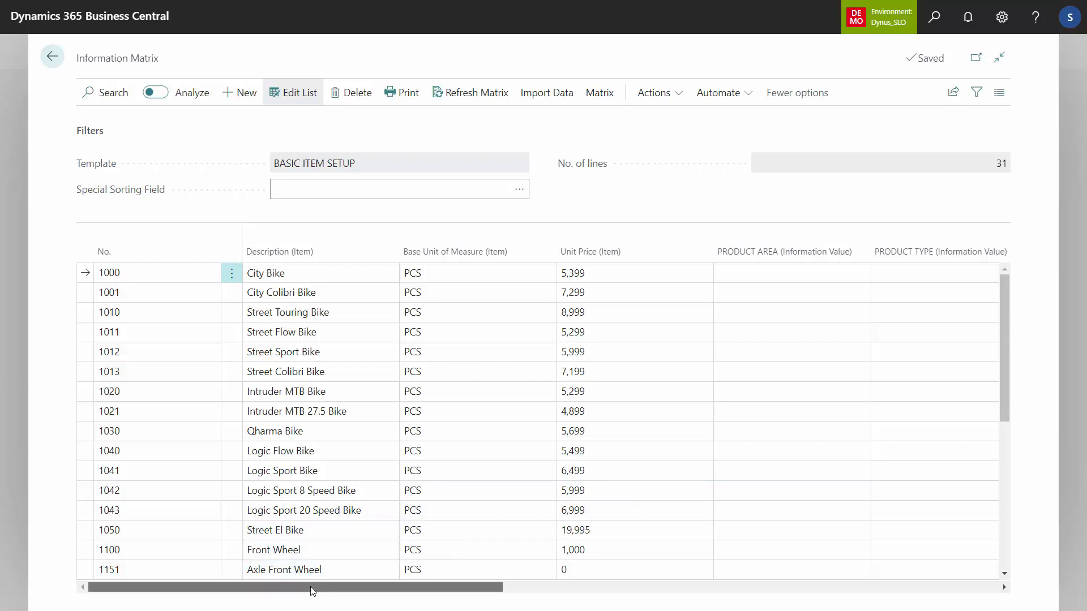
Set the PRODUCT AREA information value of item 1010 to BIKES from the Information Value List.
drag(318, 587, 432, 575)
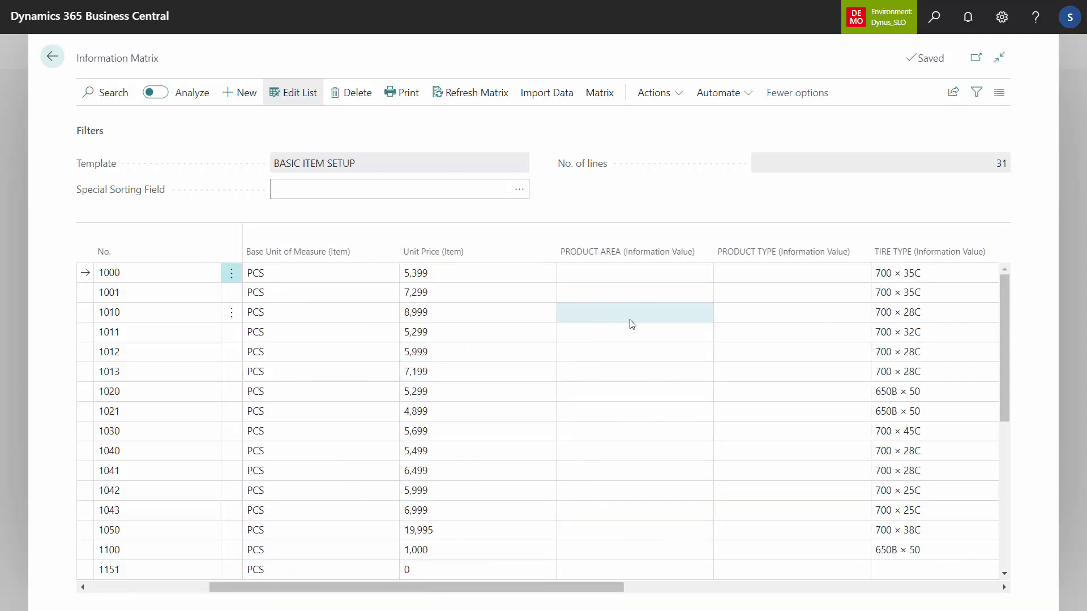
click(163, 312)
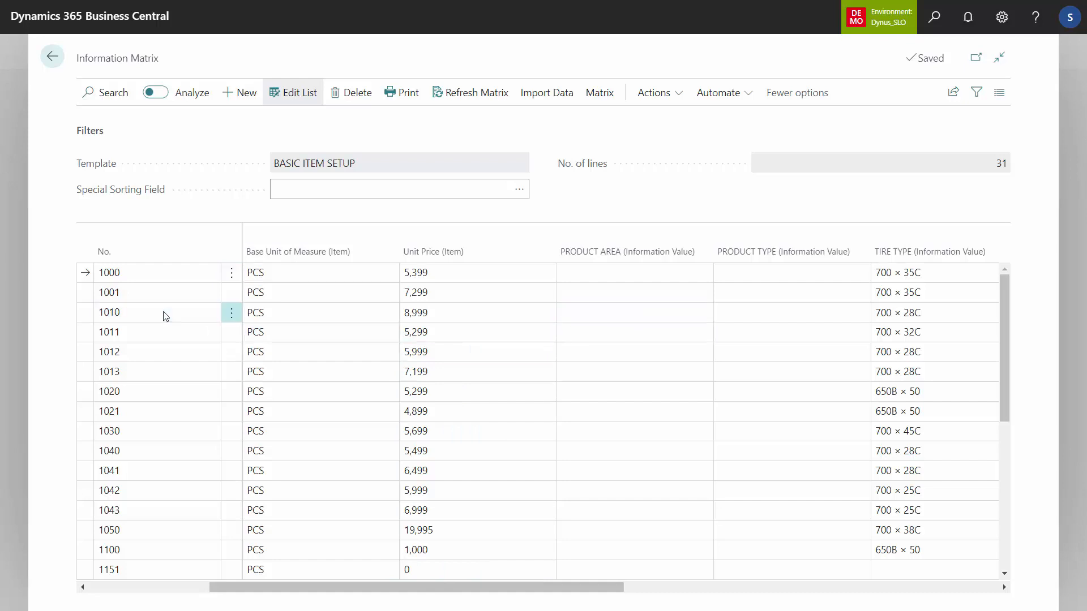
click(604, 314)
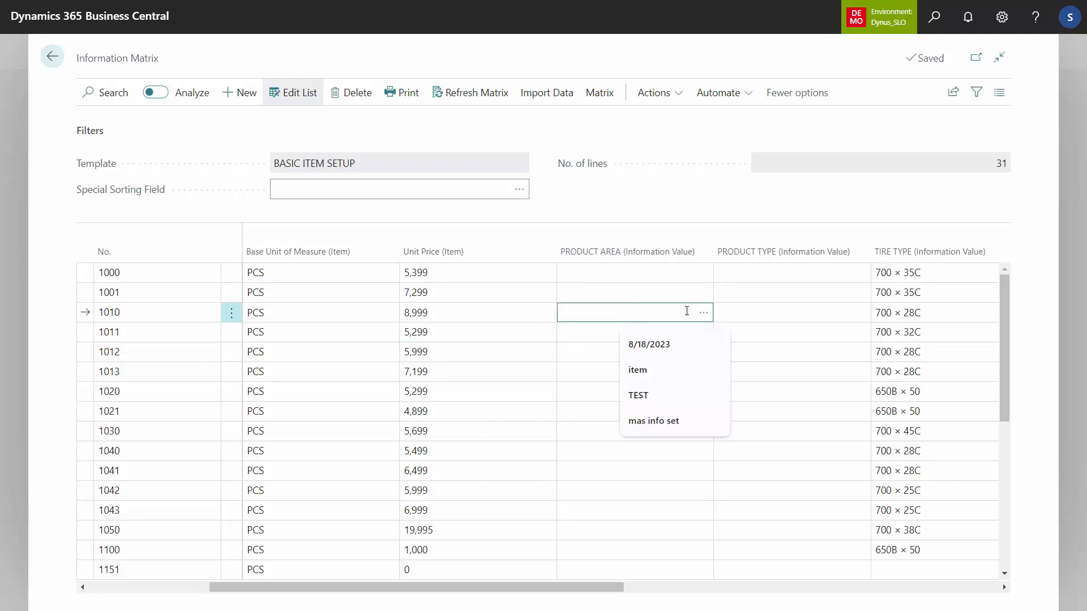
click(704, 314)
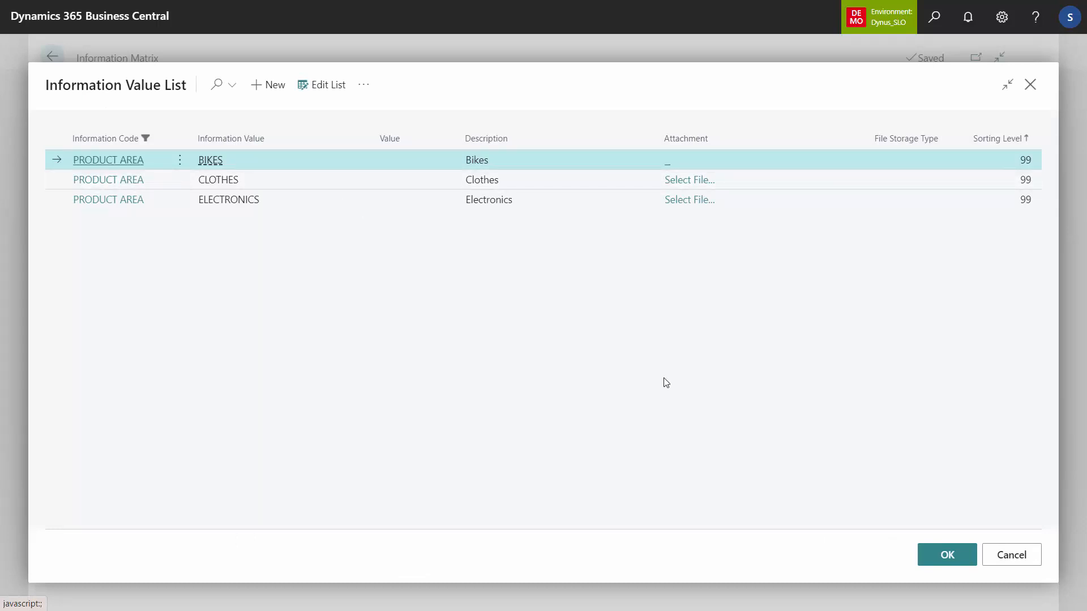
click(946, 556)
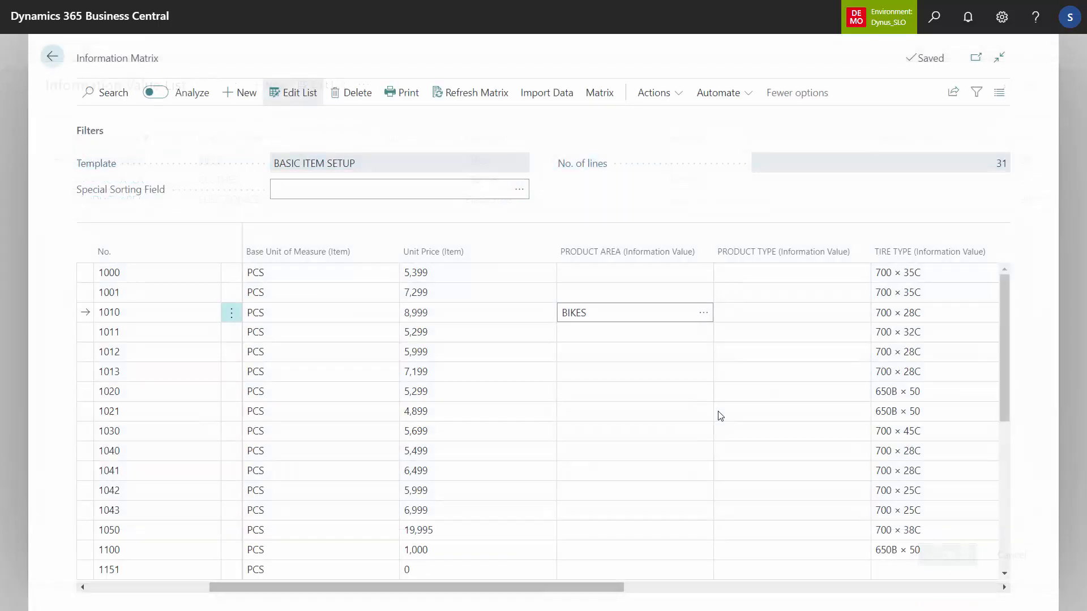
Set the unit price of item 1010 to 8,995.
click(609, 300)
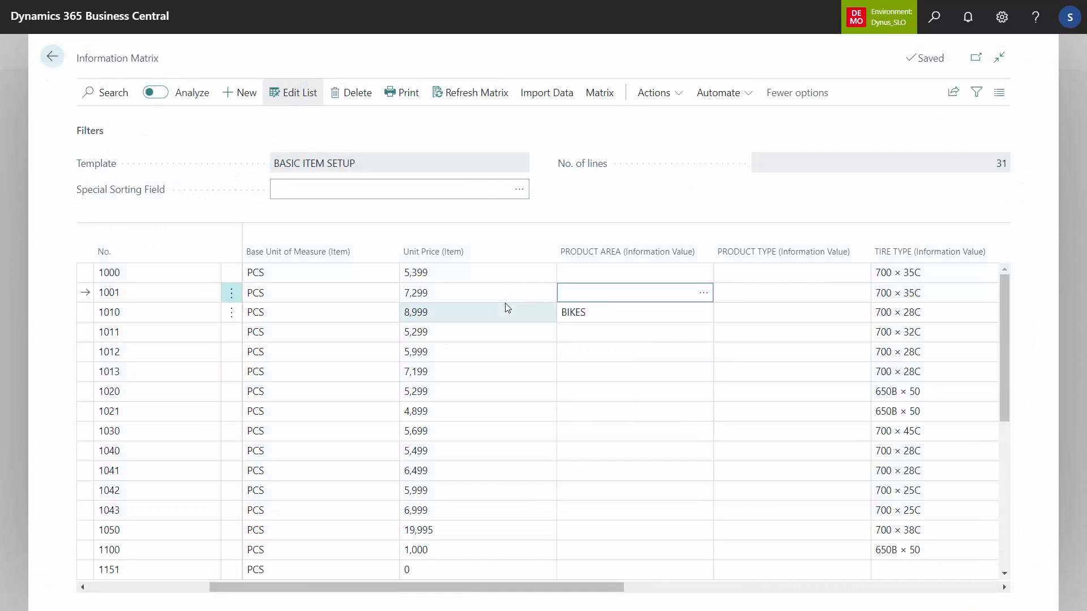
click(463, 315)
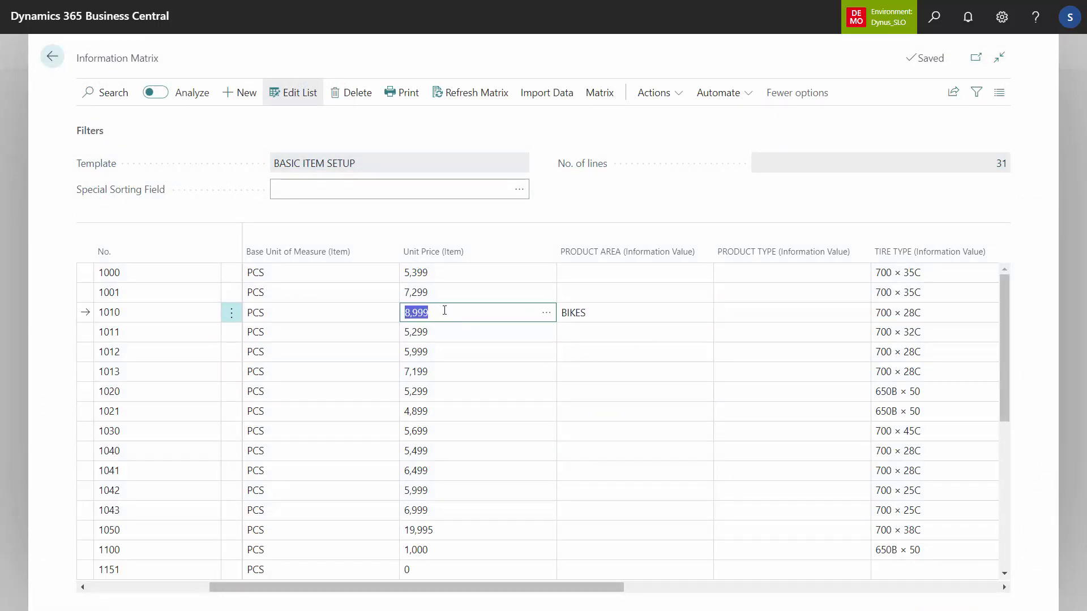
click(444, 310)
key(BackSpace)
text(5)
key(Return)
click(444, 310)
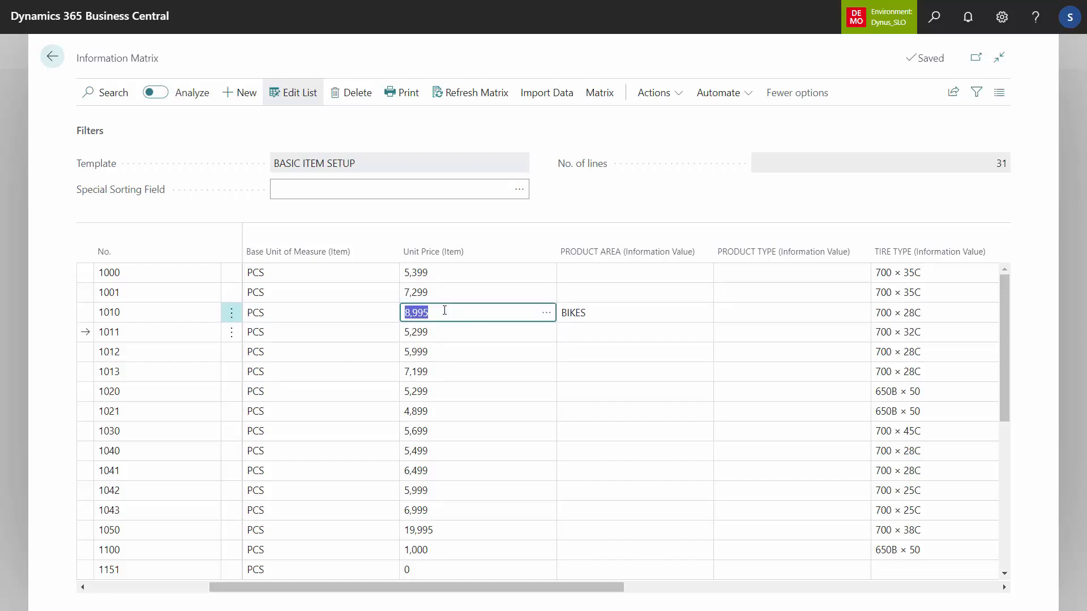
click(600, 313)
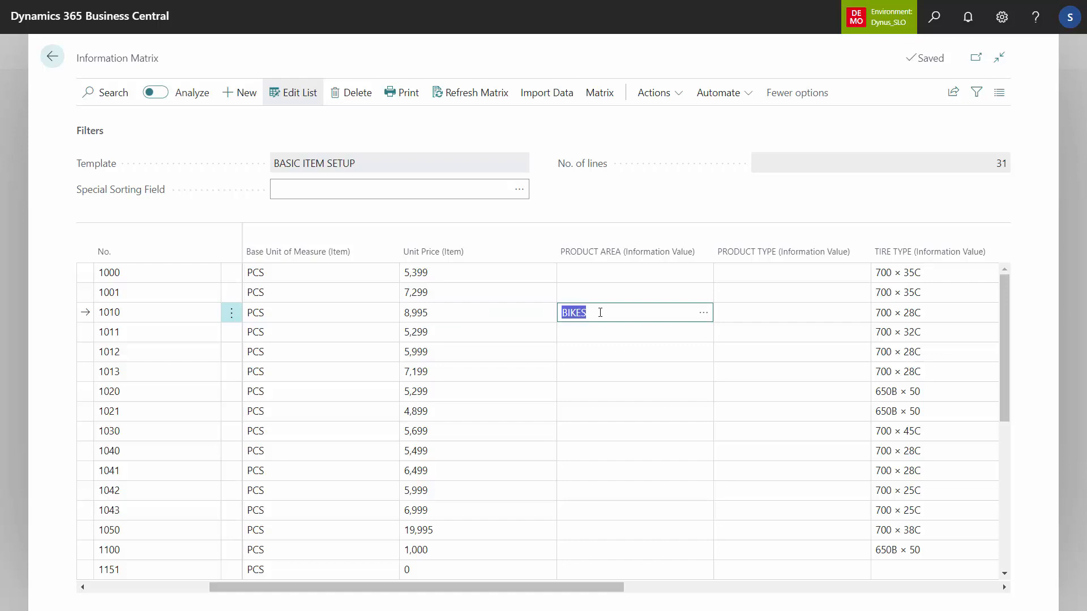
Add the PRODUCT AREA value BIKES to all matrix lines at once, confirm the update, and check the lines down to the end.
click(666, 96)
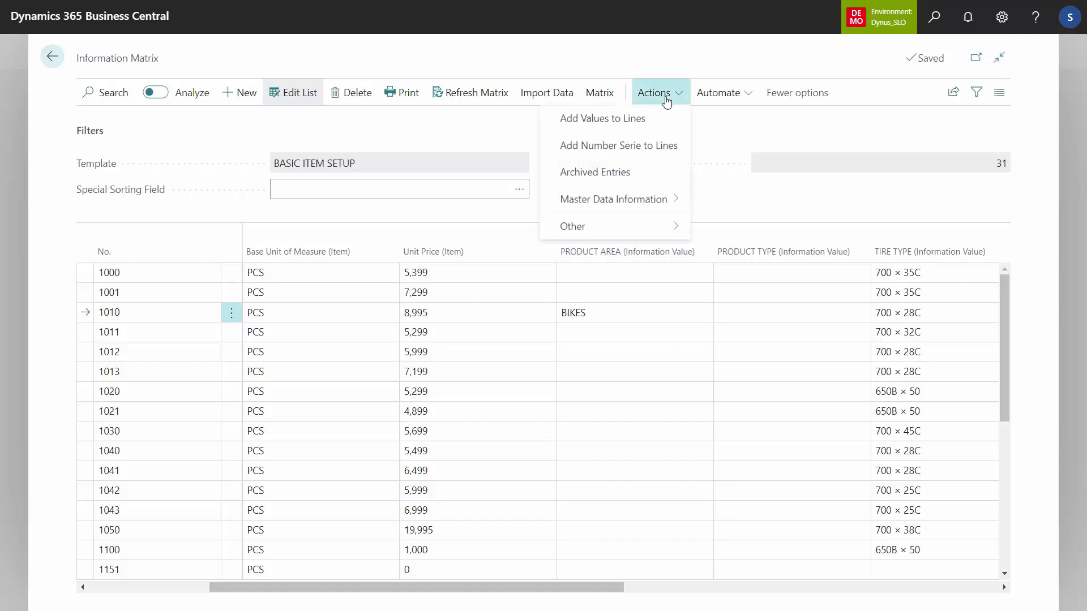
click(619, 115)
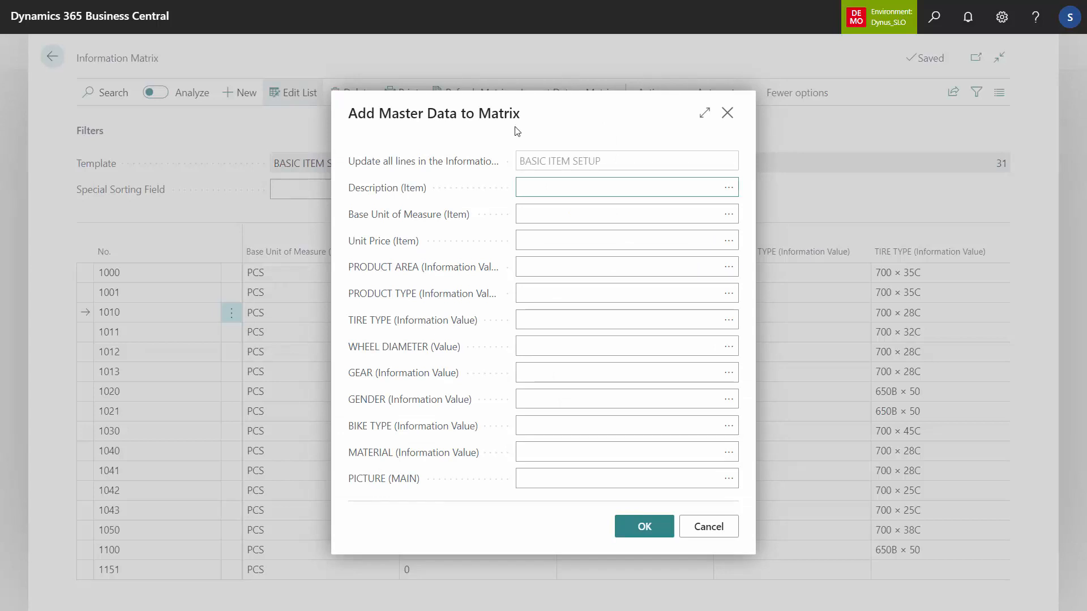
click(530, 267)
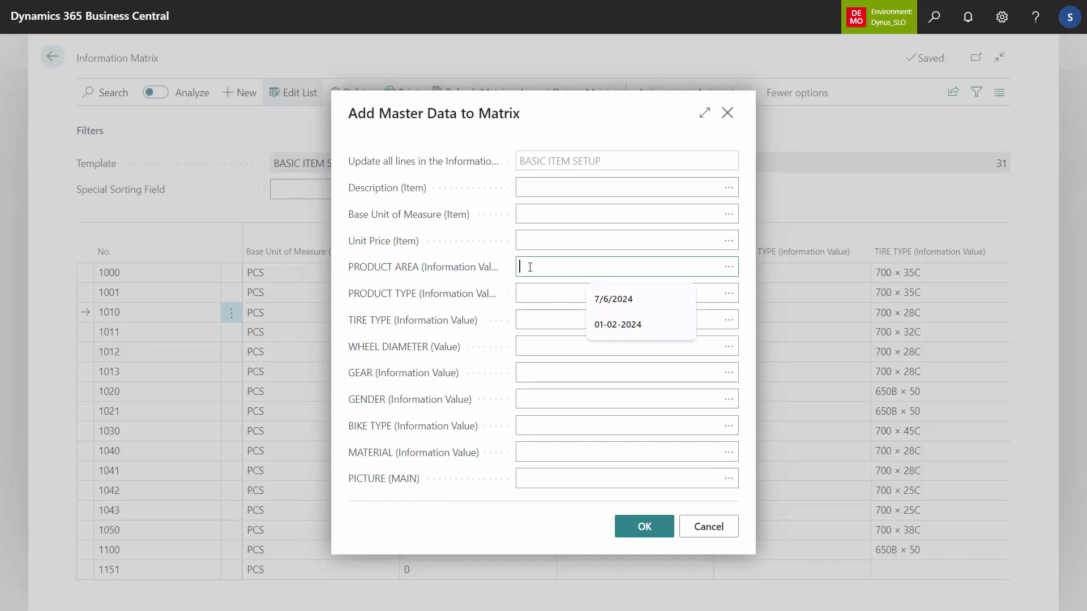
text(BIKES)
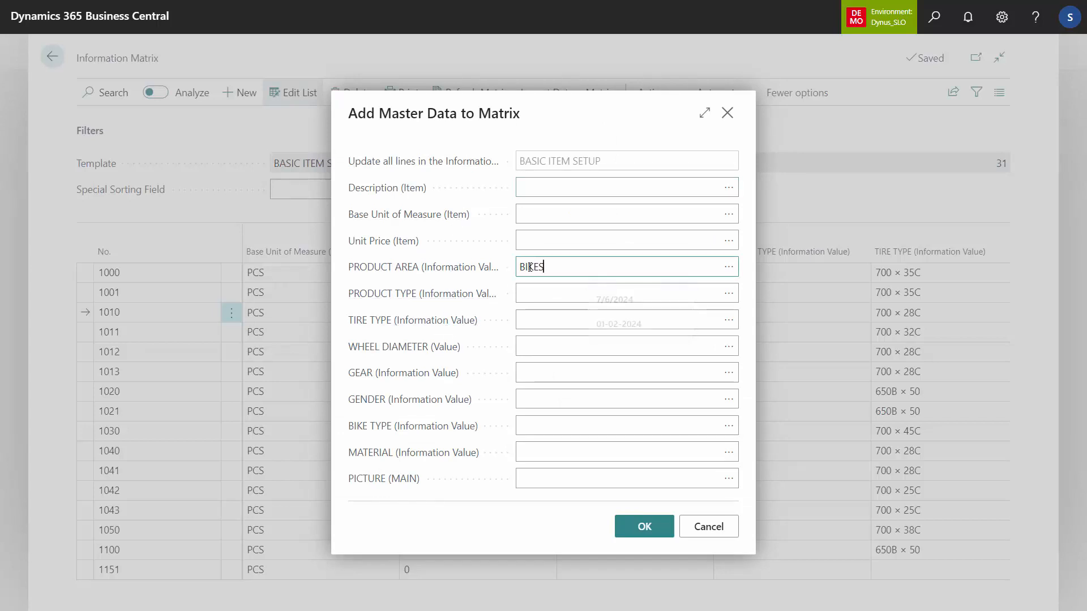
click(646, 526)
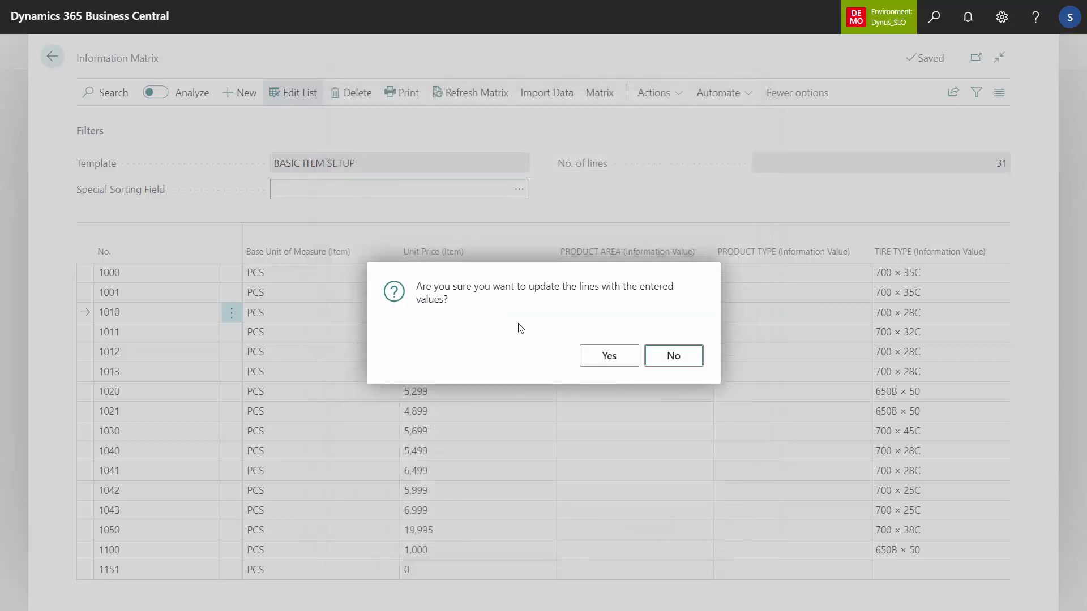
click(613, 358)
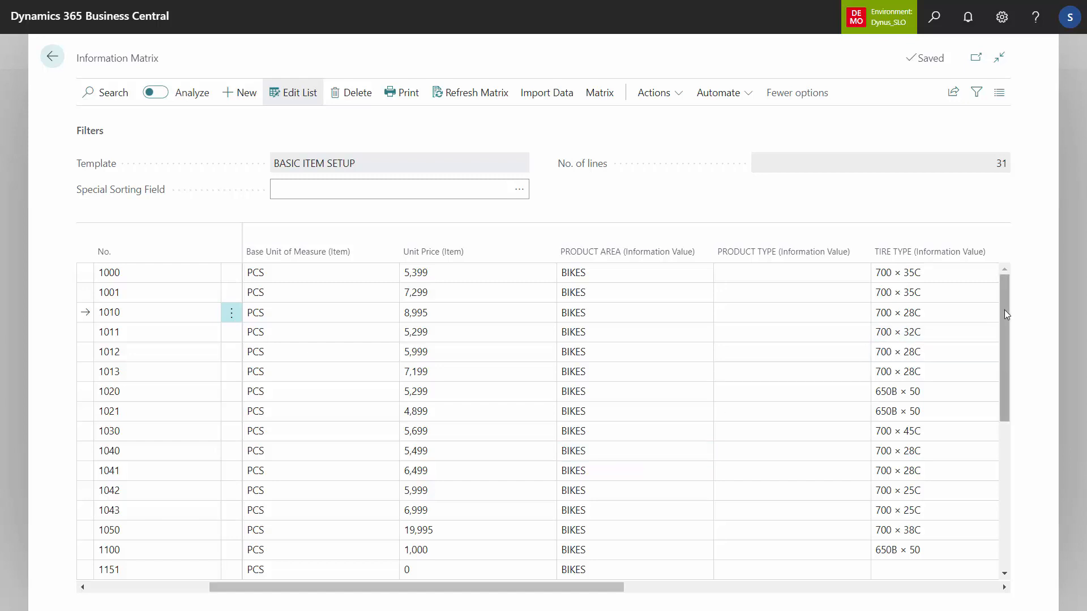
drag(1003, 318, 981, 456)
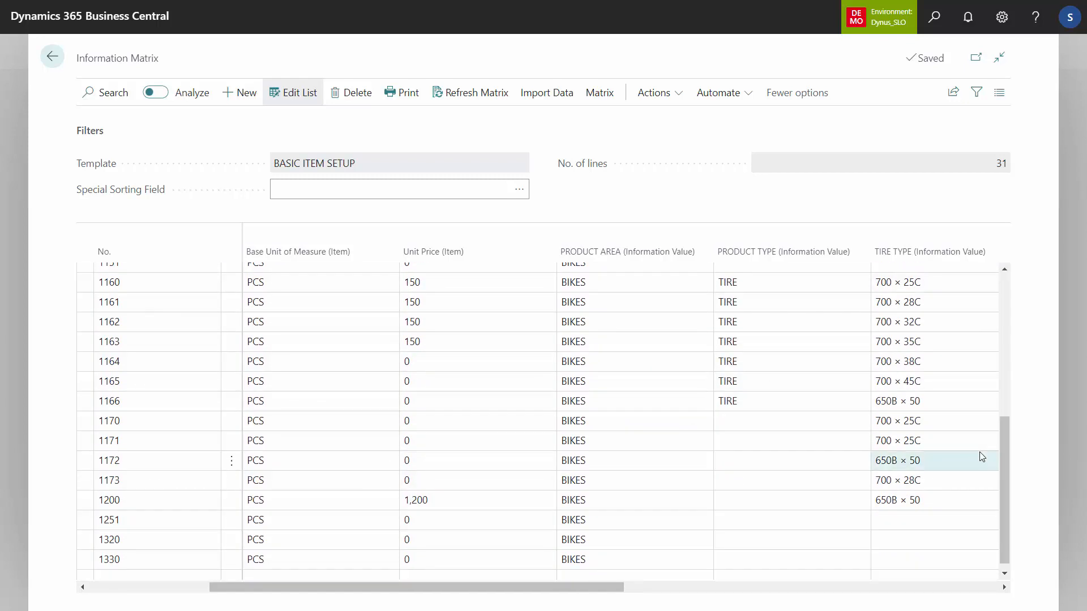